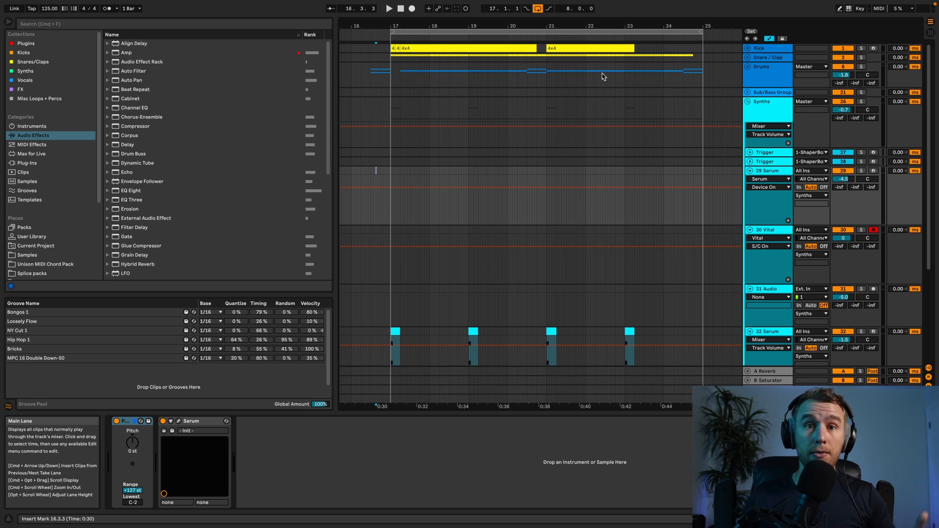
# Hide the automation lanes in the arrangement and play back the existing loop from bar 17
pyautogui.press('a')
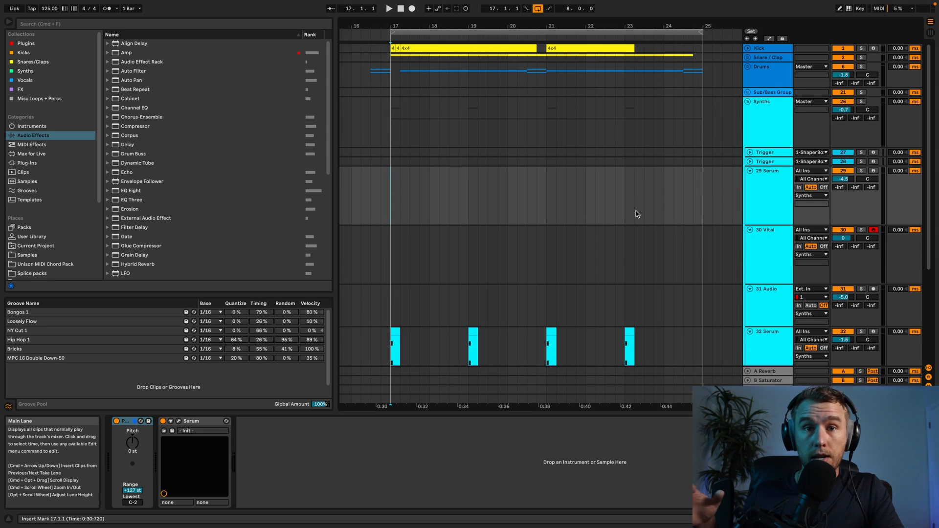
pyautogui.press('space')
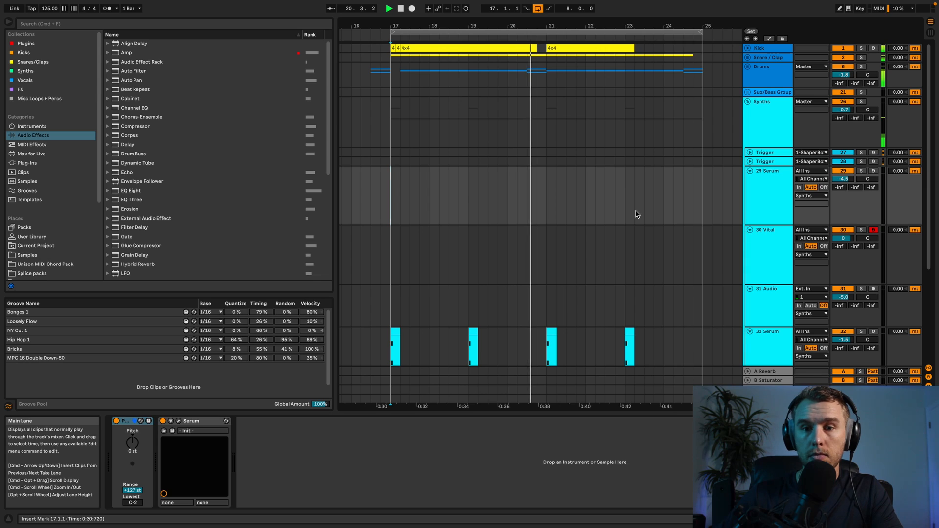
pyautogui.press('space')
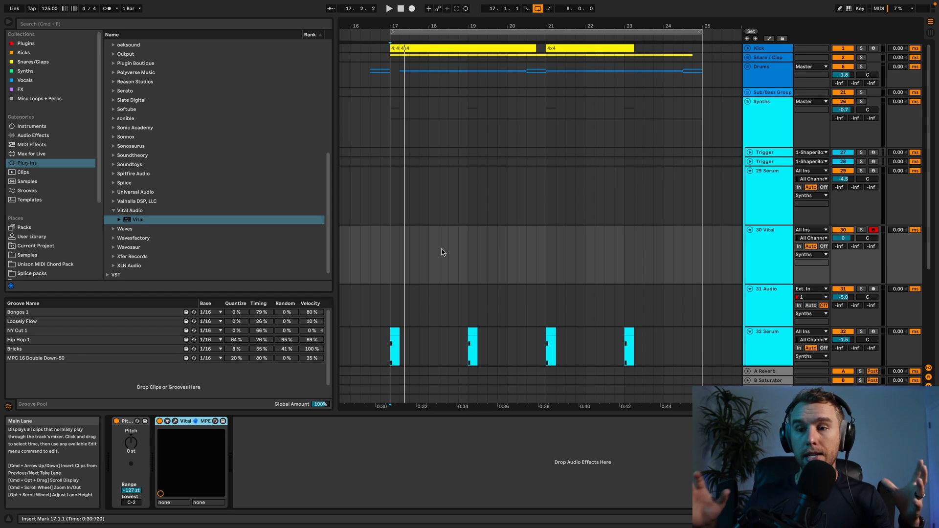
# Create a four-bar MIDI clip at bar 17 on the Vital track and add an eighth-length F1 note at 1.1.1
pyautogui.doubleClick(396, 246)
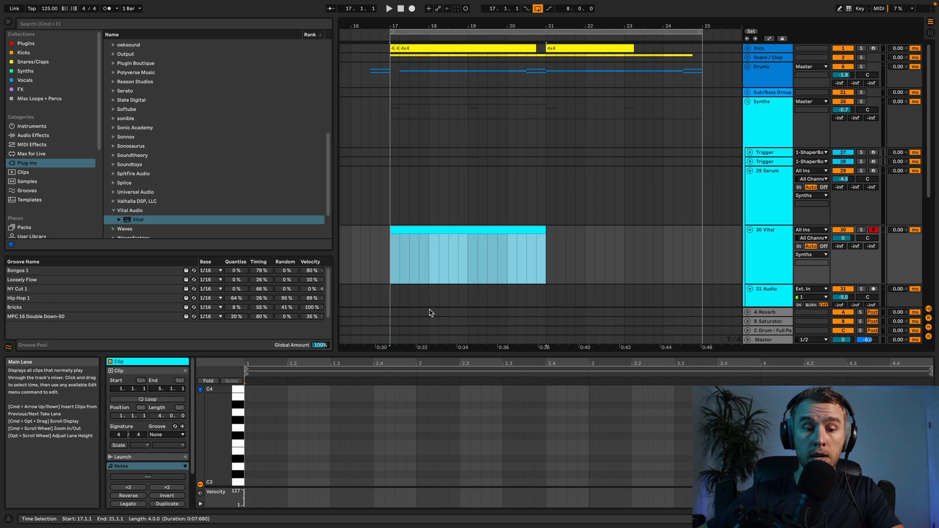
pyautogui.doubleClick(249, 443)
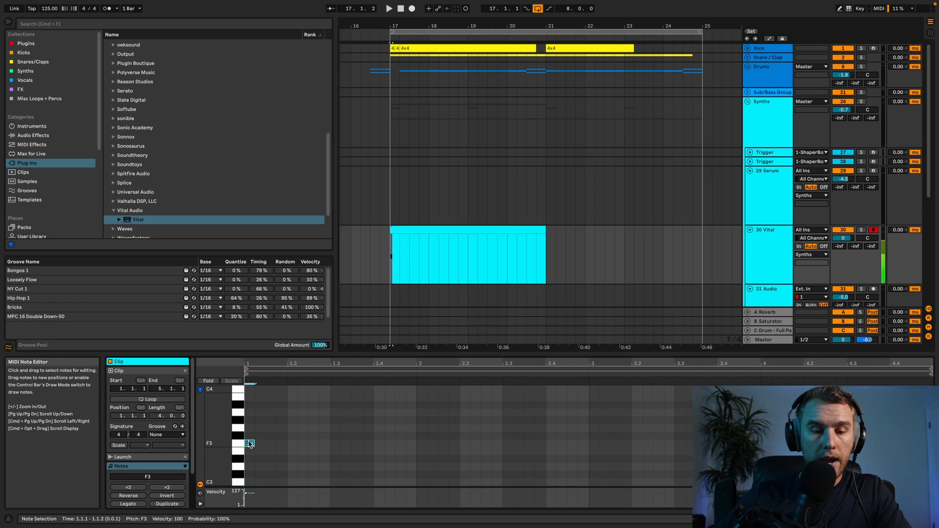
pyautogui.moveTo(254, 444); pyautogui.dragTo(275, 445)
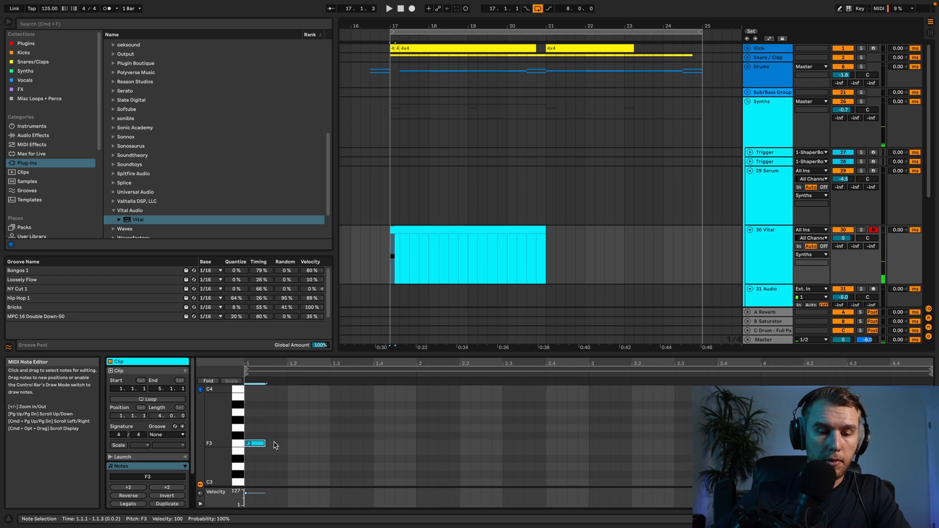
pyautogui.hotkey('shift', 'Down')
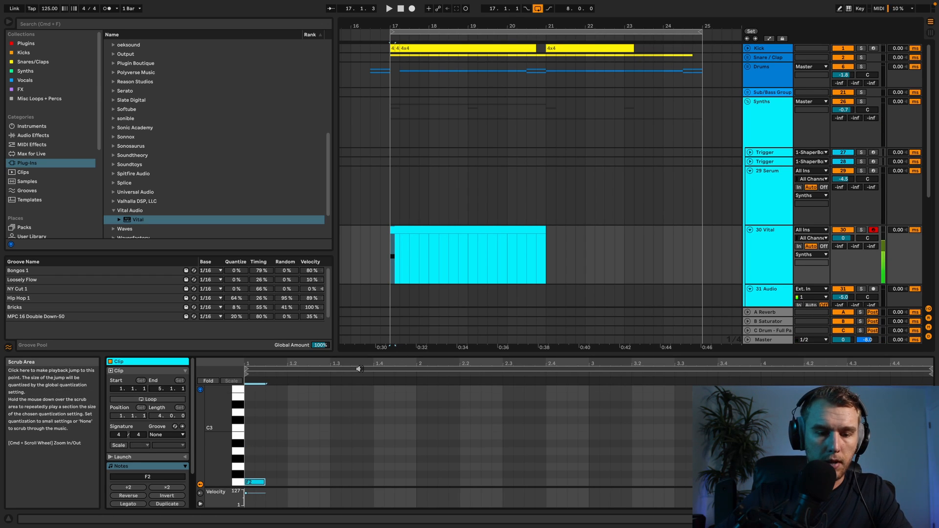
pyautogui.hotkey('shift', 'Down')
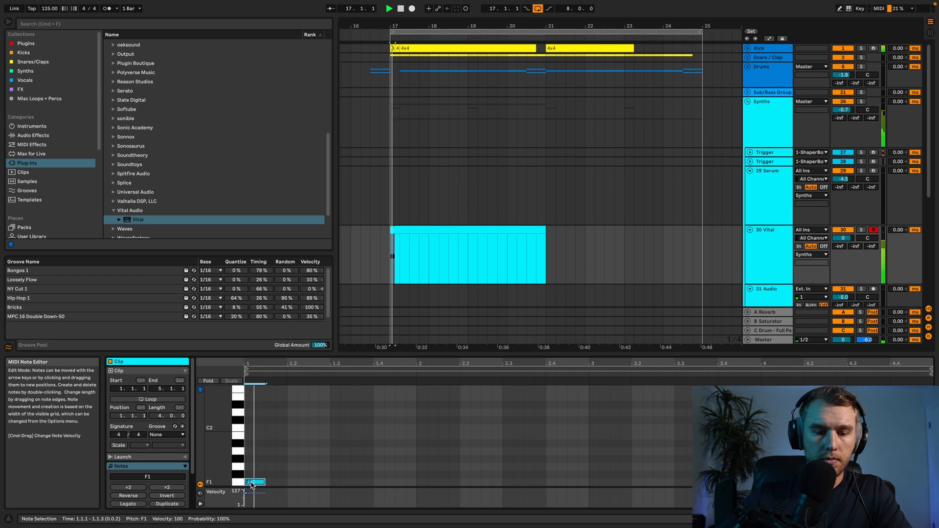
# Duplicate the F1 note to 1.1.3 and add four consecutive sixteenth-length F1 notes starting at 1.2.3
pyautogui.press('super+d')
pyautogui.press('space')
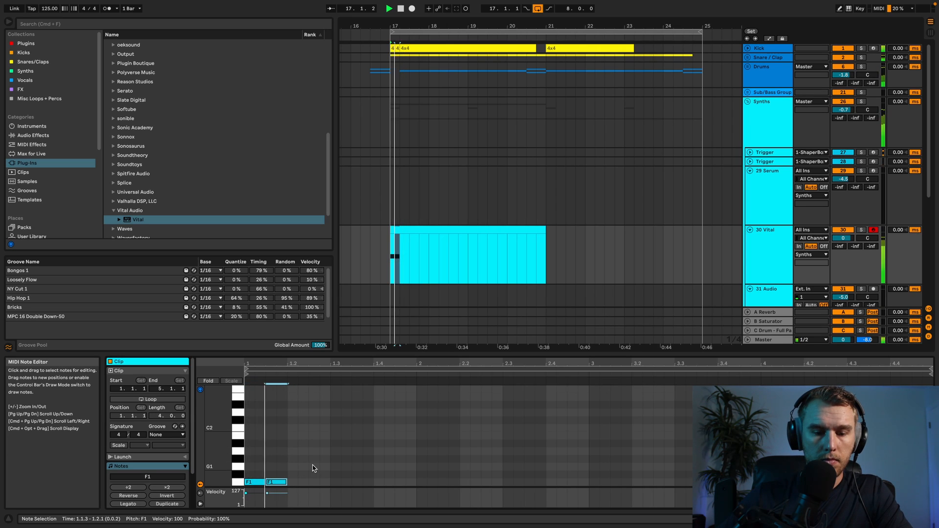
pyautogui.press('space')
pyautogui.doubleClick(316, 482)
pyautogui.press('super+d')
pyautogui.press('super+d')
pyautogui.press('super+d')
pyautogui.press('space')
# Add an eighth-length F1 note at 1.3.3 and duplicate it to 1.4.3
pyautogui.click(356, 484)
pyautogui.doubleClick(356, 485)
pyautogui.press('super+d')
pyautogui.press('Right')
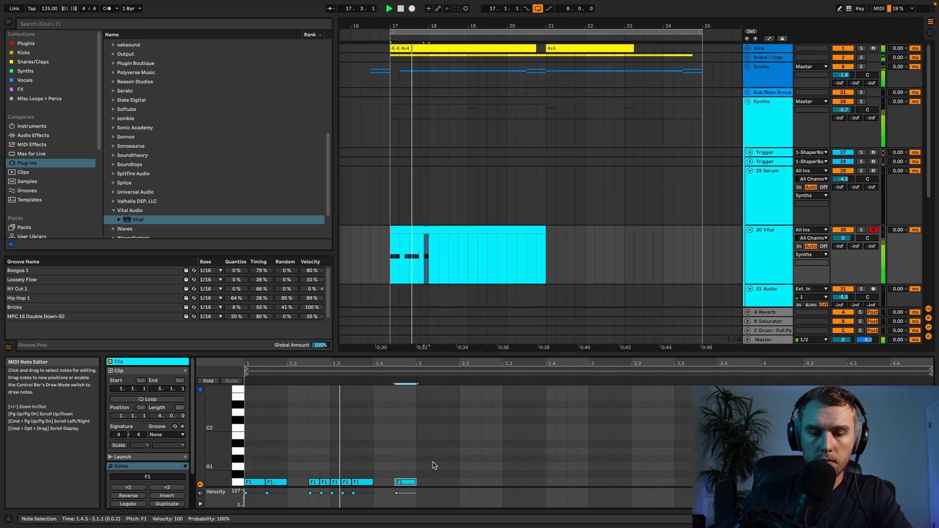
# Duplicate the eighth-length F1 note to 2.1.1 and 2.1.3 and listen to the pattern
pyautogui.press('space')
pyautogui.press('super+d')
pyautogui.press('Right')
pyautogui.press('Left')
pyautogui.press('space')
pyautogui.press('super+d')
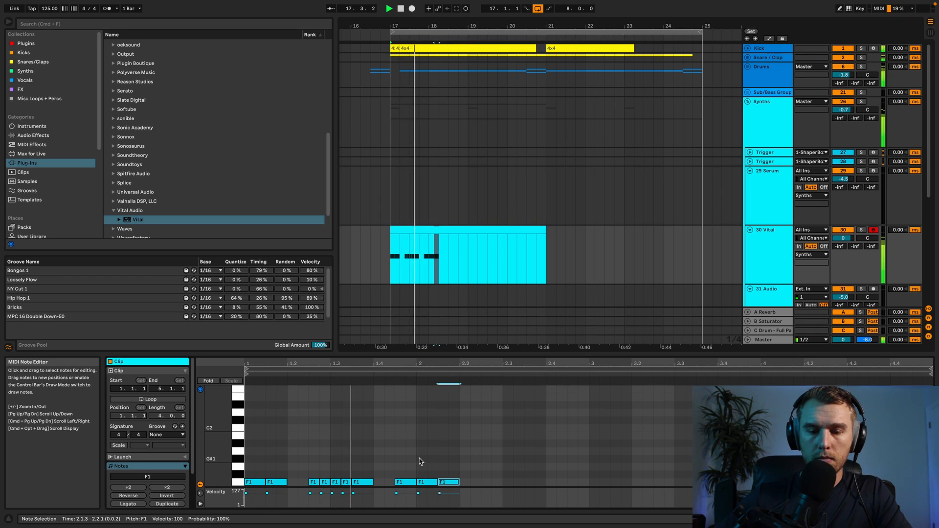
pyautogui.click(420, 459)
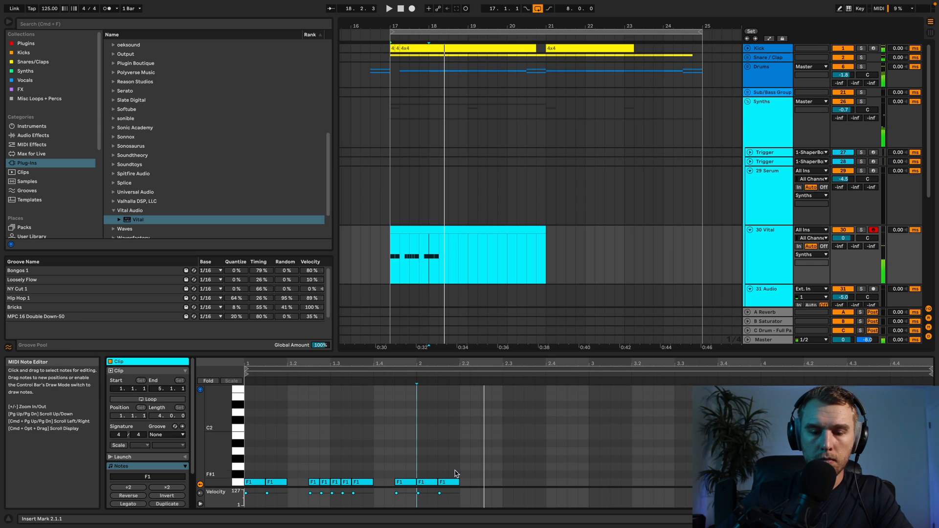
# Copy two of the sixteenth-length F1 notes from bar 1 and paste them at 2.2.3
pyautogui.moveTo(326, 470); pyautogui.dragTo(376, 470)
pyautogui.click(481, 464)
pyautogui.press('super+v')
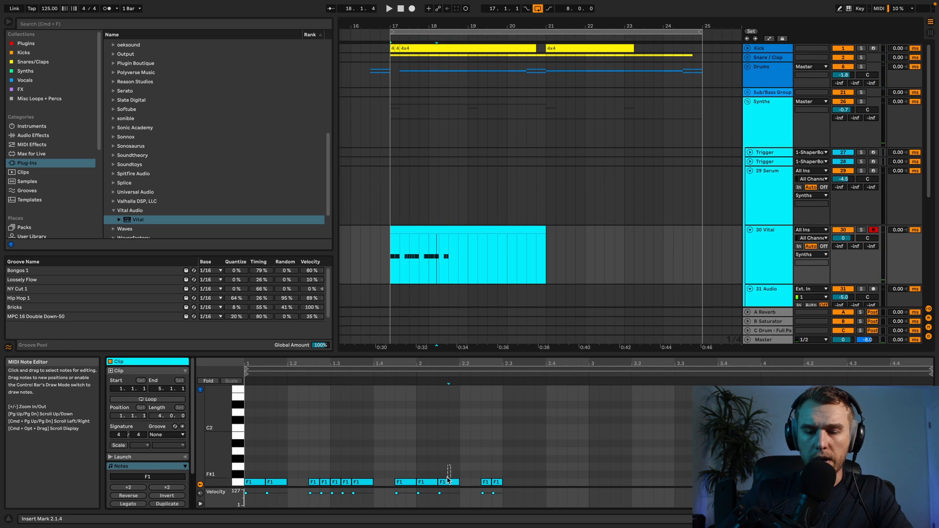
# Paste an eighth-length copy of the F1 note at 2.3.1 and raise it seven semitones to C2
pyautogui.click(505, 434)
pyautogui.press('super+v')
pyautogui.press('Up')
pyautogui.press('Up')
pyautogui.press('Up')
pyautogui.press('Up')
pyautogui.press('Up')
pyautogui.press('Up')
pyautogui.press('Up')
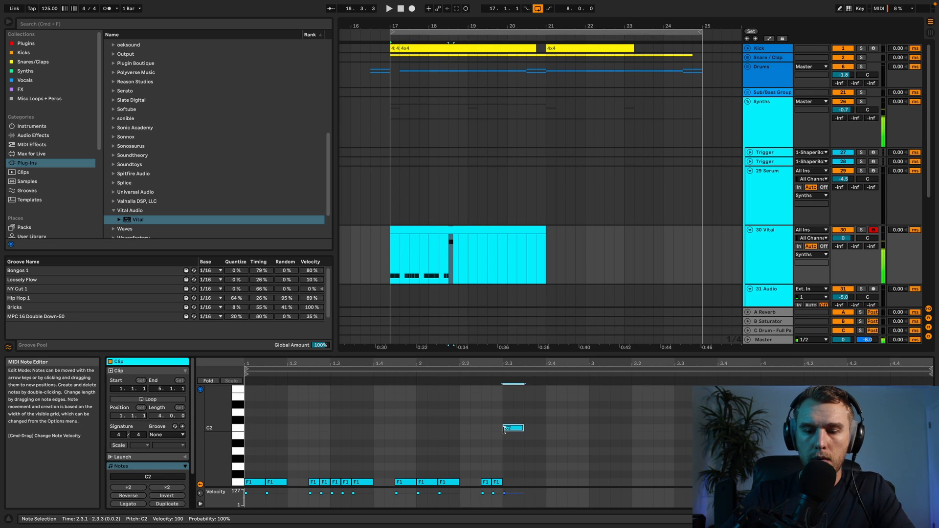
# Duplicate the C2 note to make a rising line with C#2 at 2.3.4 and D#2 at 2.4.3
pyautogui.press('super+d')
pyautogui.press('Up')
pyautogui.press('Right')
pyautogui.press('super+d')
pyautogui.press('Right')
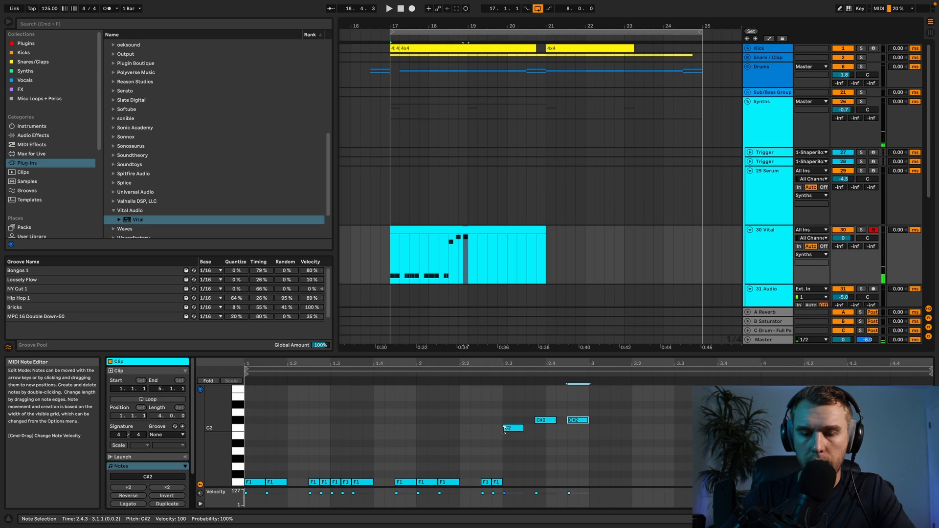
pyautogui.press('Up')
pyautogui.press('Up')
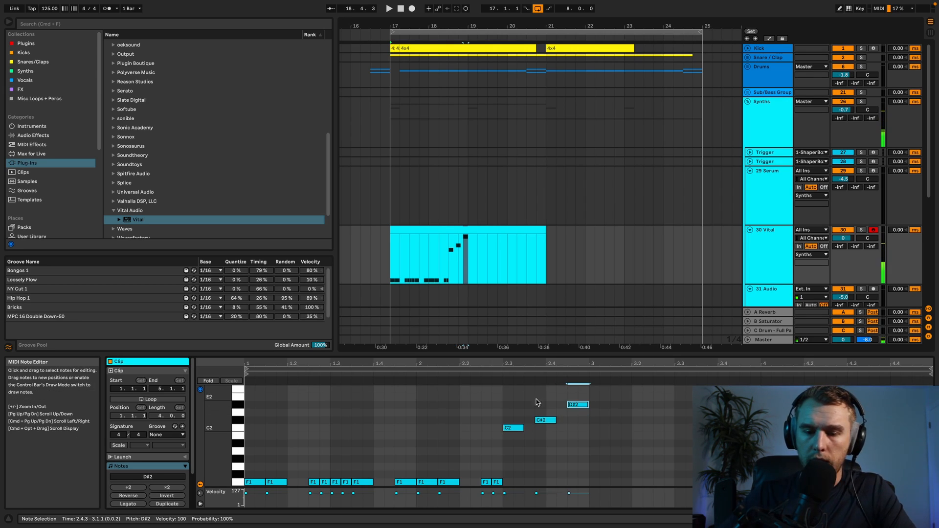
# Play the pattern and fill the gaps between the high notes with sixteenth-length F1 notes at 2.3.3 and 2.4.2
pyautogui.scroll(-3, 518, 441)
pyautogui.press('space')
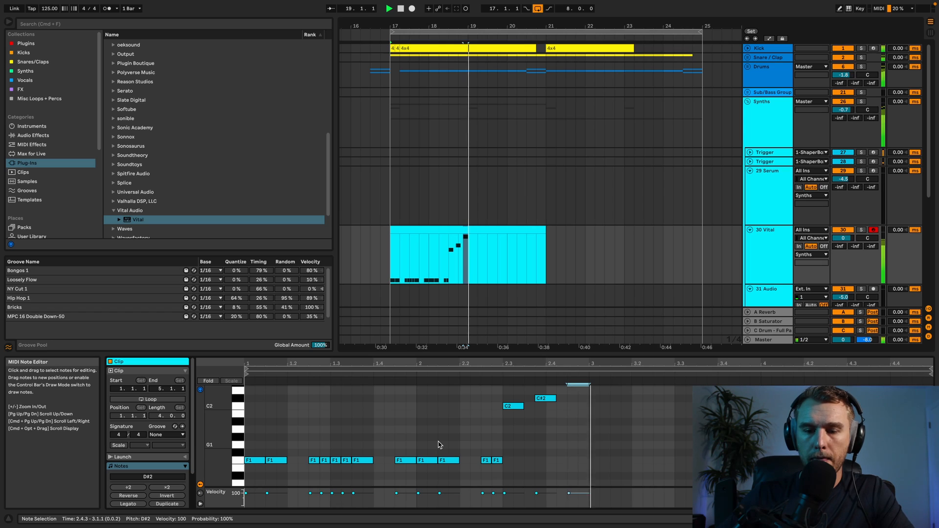
pyautogui.press('space')
pyautogui.doubleClick(529, 460)
pyautogui.doubleClick(561, 460)
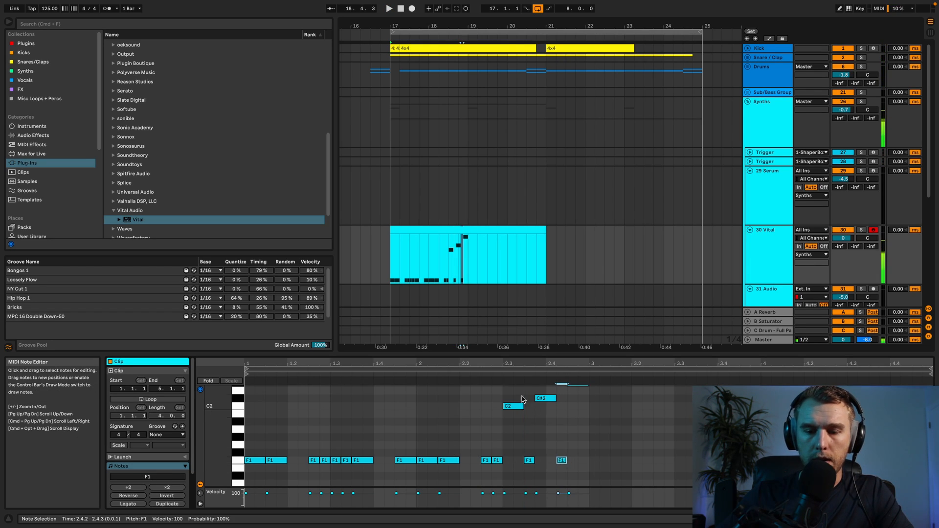
# Duplicate the entire two-bar note pattern into bars 3 and 4 of the clip
pyautogui.scroll(2, 505, 414)
pyautogui.press('super+a')
pyautogui.press('super+d')
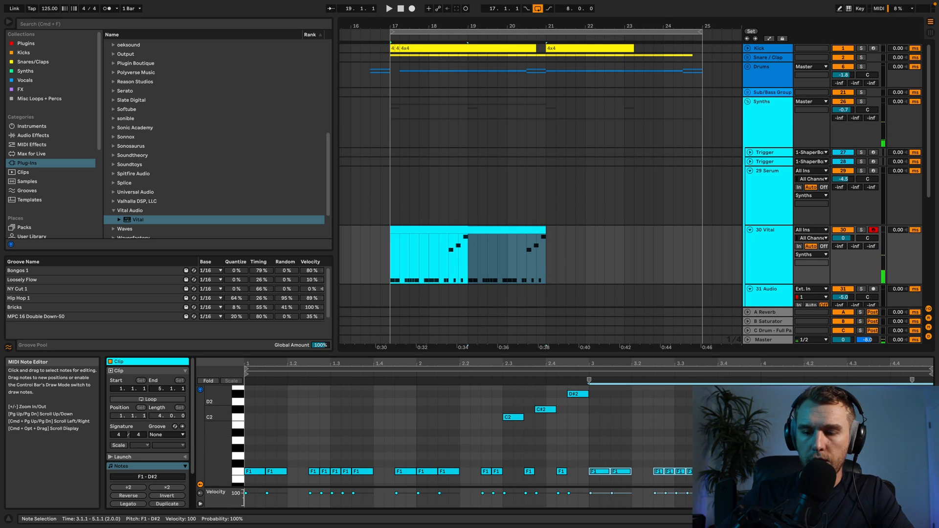
# Reverse the melody ending bar 4 by raising the 4.3.1 note to D#2 and lowering the 4.4.3 note to C2
pyautogui.click(859, 417)
pyautogui.press('Up')
pyautogui.press('Up')
pyautogui.press('Up')
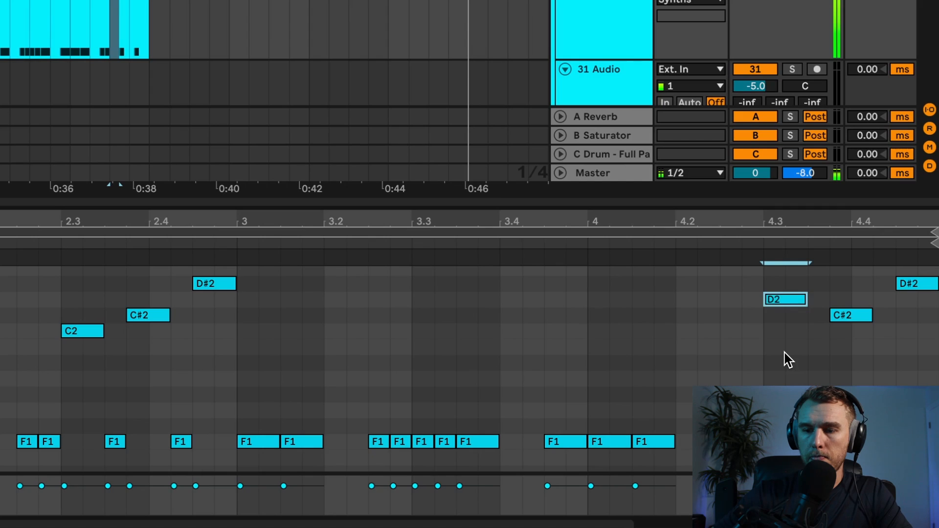
pyautogui.click(914, 284)
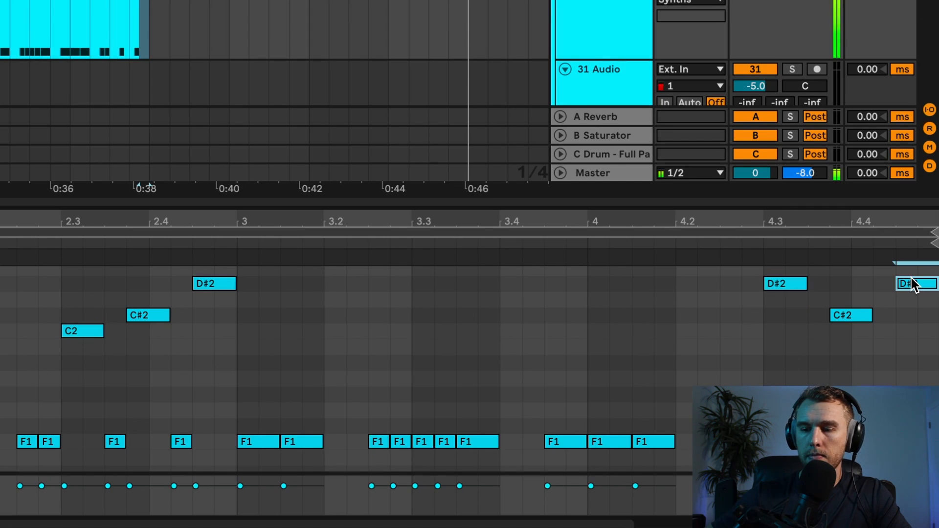
pyautogui.press('Down')
pyautogui.press('Down')
pyautogui.press('Down')
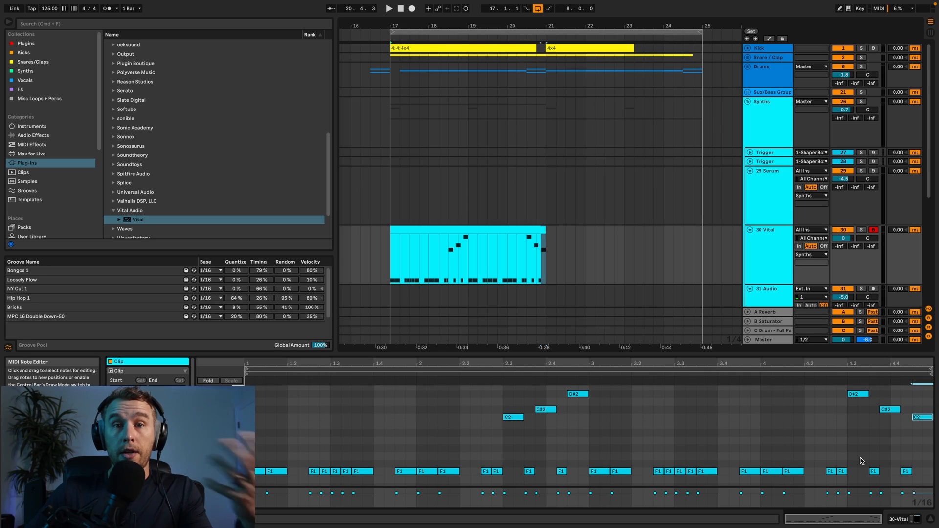
# Raise the last two F1 notes in bar 4 by two octaves and duplicate the four-bar clip to bar 21
pyautogui.moveTo(862, 461); pyautogui.dragTo(922, 482)
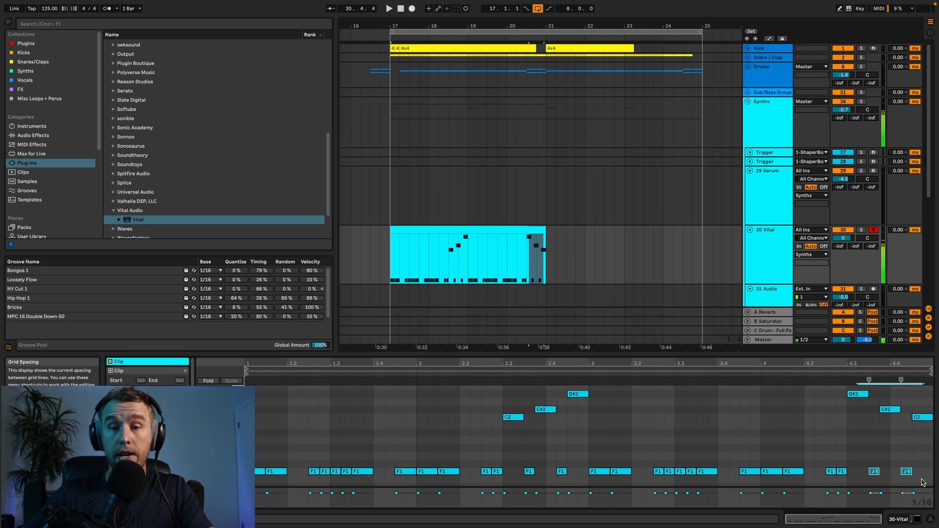
pyautogui.hotkey('shift', 'Up')
pyautogui.hotkey('shift', 'Up')
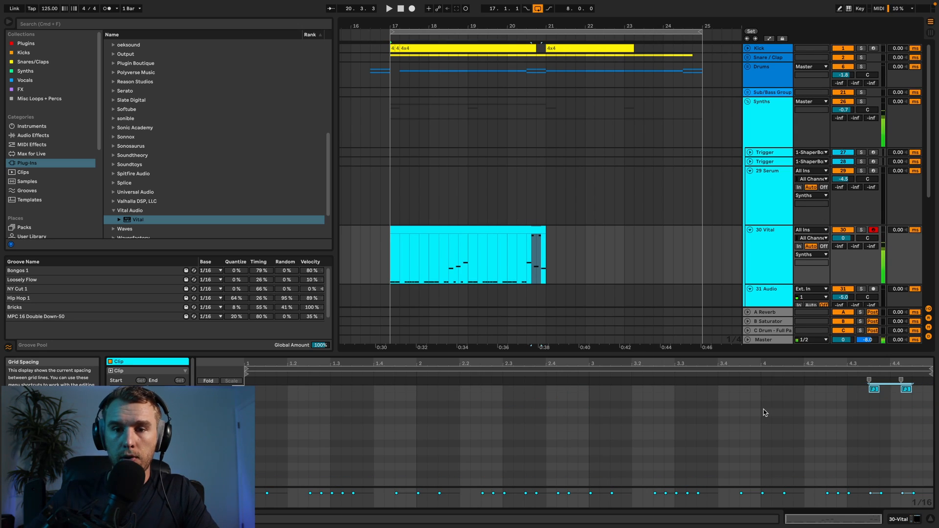
pyautogui.click(503, 228)
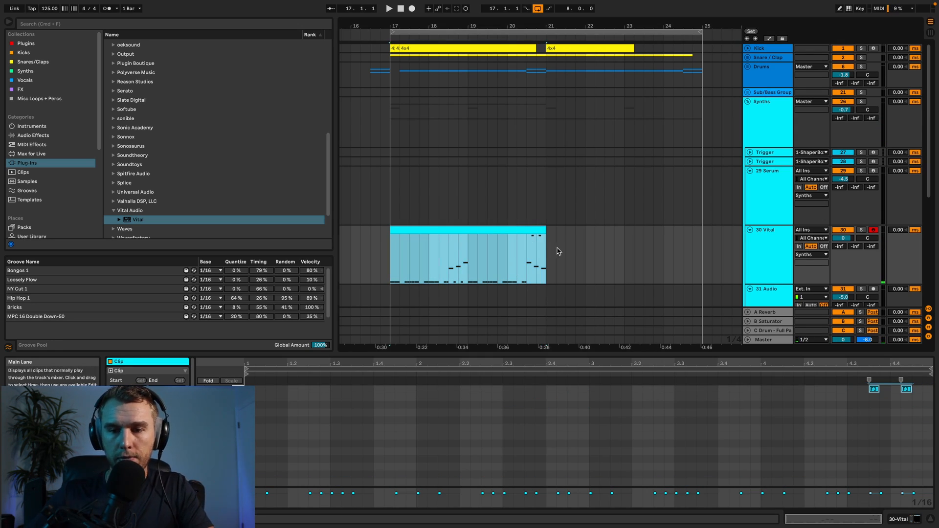
pyautogui.press('super+d')
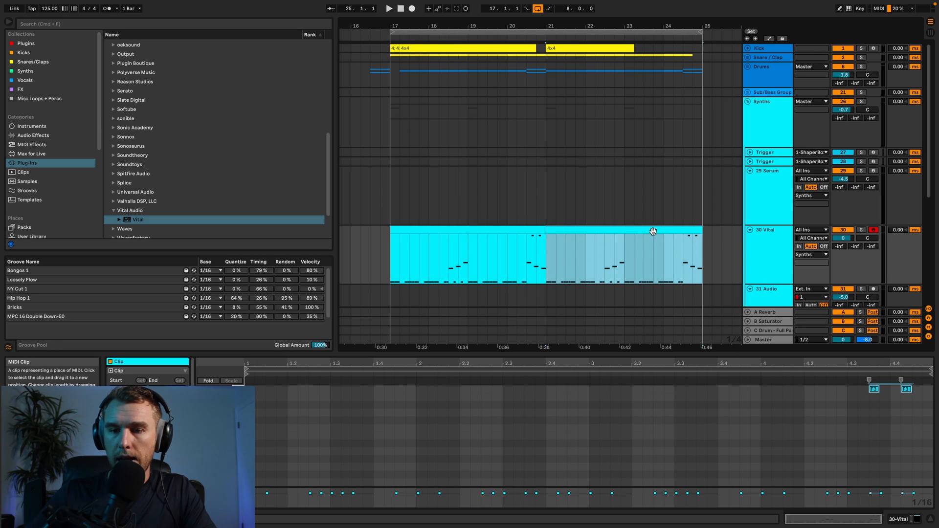
# In the second clip, raise the two F1 notes at 3.1.1 and 3.1.3 seven semitones to C2
pyautogui.click(662, 398)
pyautogui.scroll(-3, 656, 407)
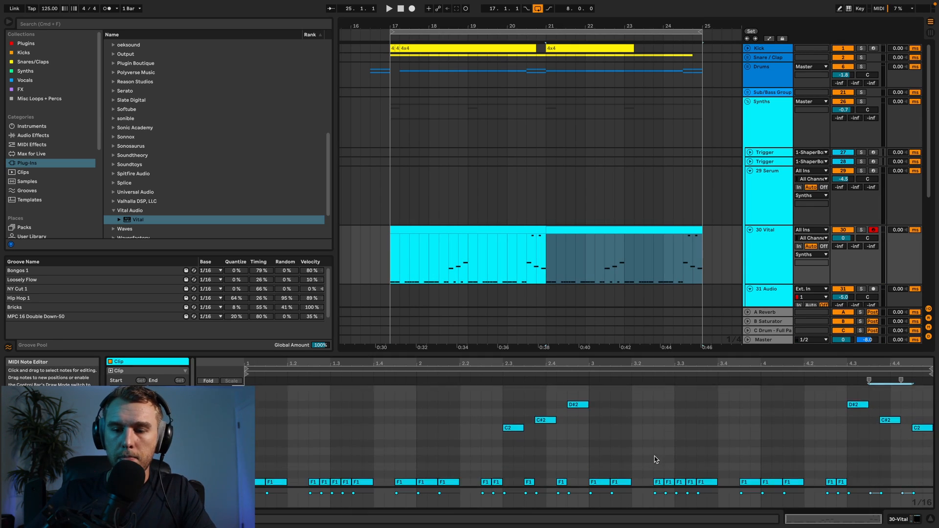
pyautogui.moveTo(601, 415); pyautogui.dragTo(618, 445)
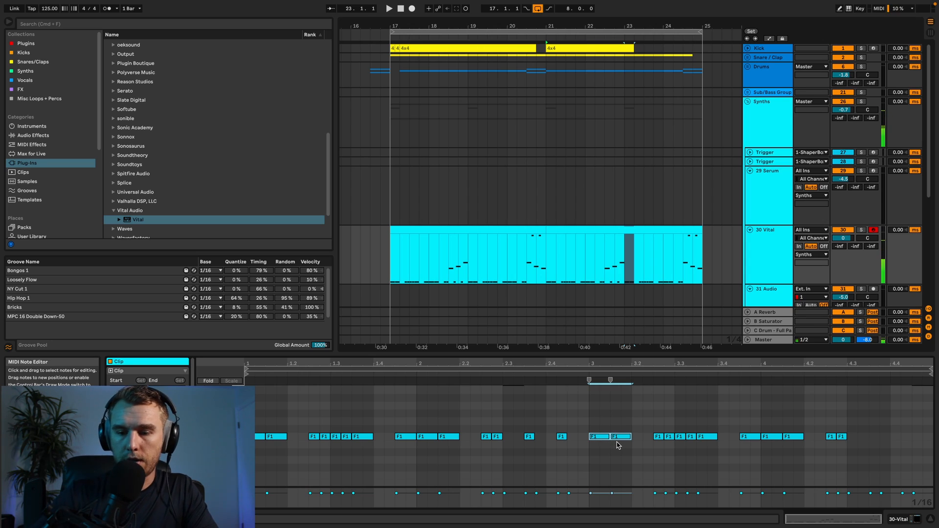
pyautogui.scroll(3, 618, 445)
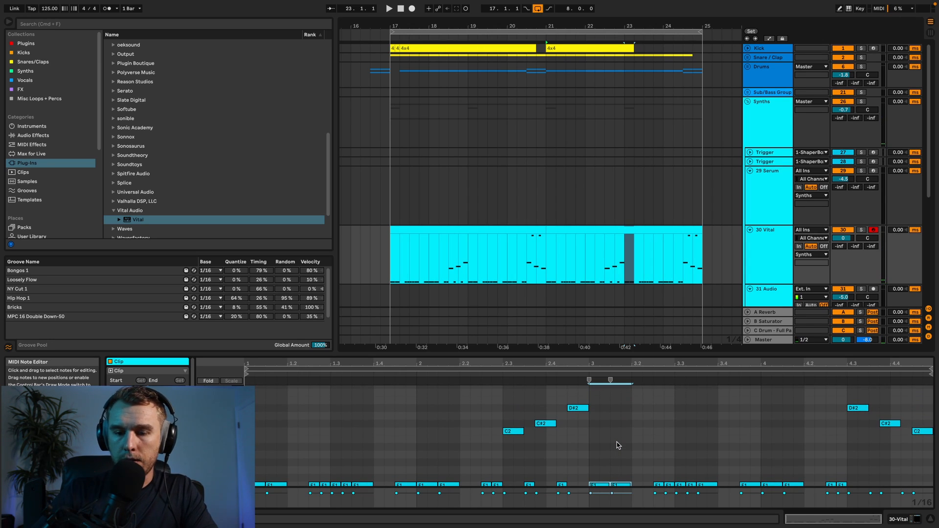
pyautogui.press('Up')
pyautogui.press('Up')
pyautogui.press('Up')
pyautogui.press('Up')
pyautogui.press('Up')
pyautogui.press('Up')
pyautogui.press('Up')
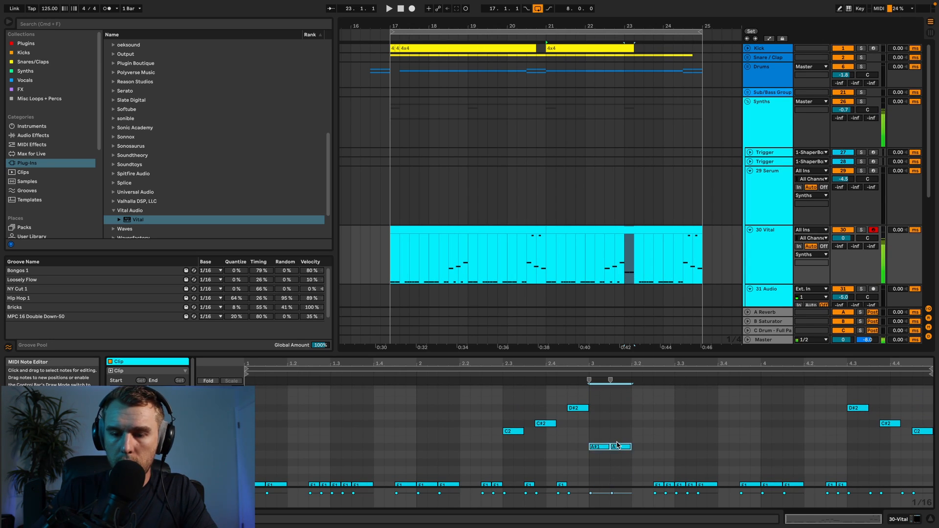
# Raise the four sixteenth-length F1 notes starting at 3.2.3 to C2
pyautogui.moveTo(639, 445); pyautogui.dragTo(688, 487)
pyautogui.press('Up')
pyautogui.press('Up')
pyautogui.press('Up')
pyautogui.press('Up')
pyautogui.press('Up')
pyautogui.press('Up')
pyautogui.press('Up')
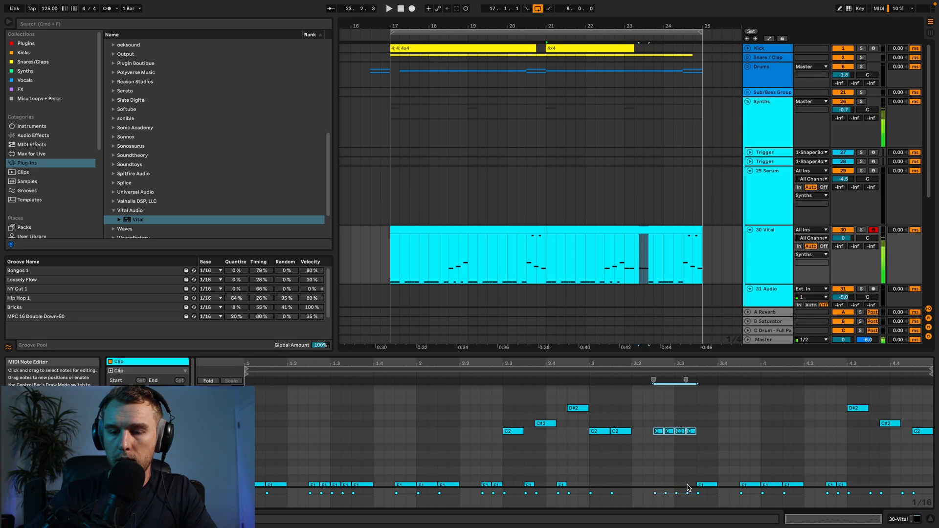
# Raise the eighth-length F1 note at 3.3.3 to C2
pyautogui.click(700, 484)
pyautogui.press('Up')
pyautogui.press('Up')
pyautogui.press('Up')
pyautogui.press('Up')
pyautogui.press('Up')
pyautogui.press('Up')
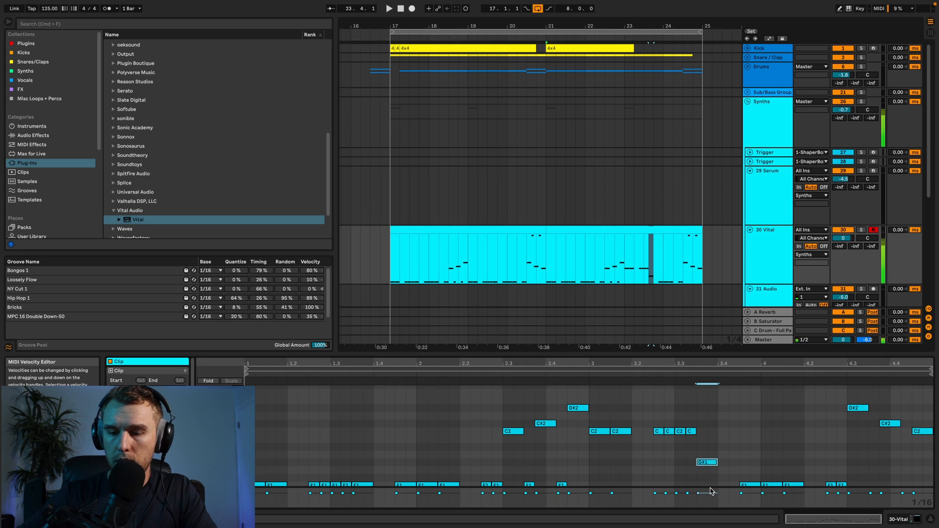
pyautogui.press('Up')
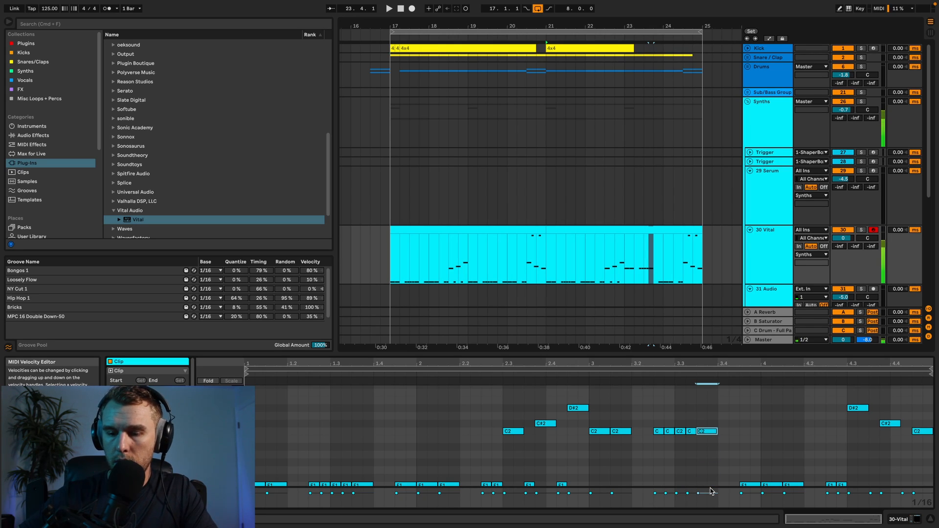
# Raise the F1 note at 3.4.3 to C2 and shift all notes from 3.3.1 through 3.4.3 up a semitone to C#2
pyautogui.click(748, 484)
pyautogui.press('Up')
pyautogui.press('Up')
pyautogui.press('Up')
pyautogui.press('Up')
pyautogui.press('Up')
pyautogui.press('Up')
pyautogui.press('Up')
pyautogui.moveTo(757, 417); pyautogui.dragTo(684, 445)
pyautogui.press('Up')
# Raise the four remaining F1 notes from 4.1.1 through 4.2.4 by an octave and lower them two semitones to D#2
pyautogui.moveTo(771, 461); pyautogui.dragTo(853, 487)
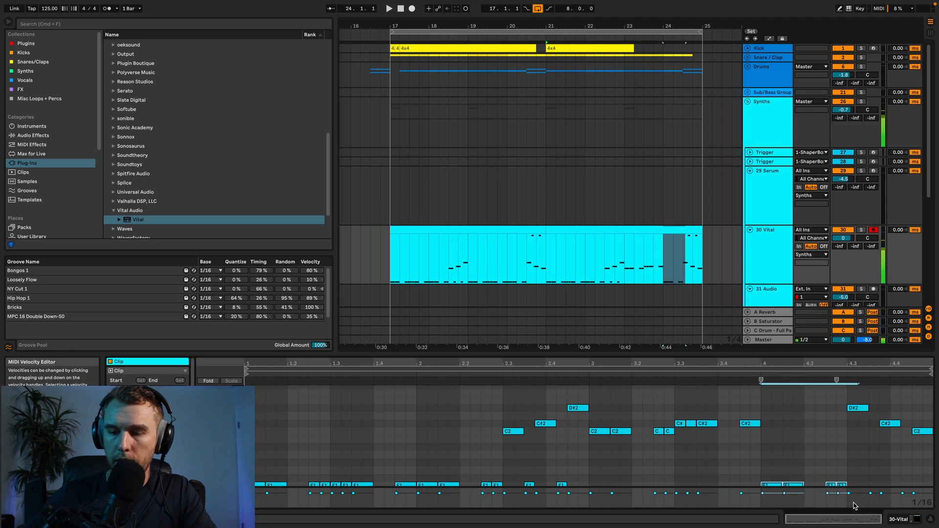
pyautogui.hotkey('shift', 'Up')
pyautogui.press('Down')
pyautogui.press('Down')
pyautogui.click(783, 456)
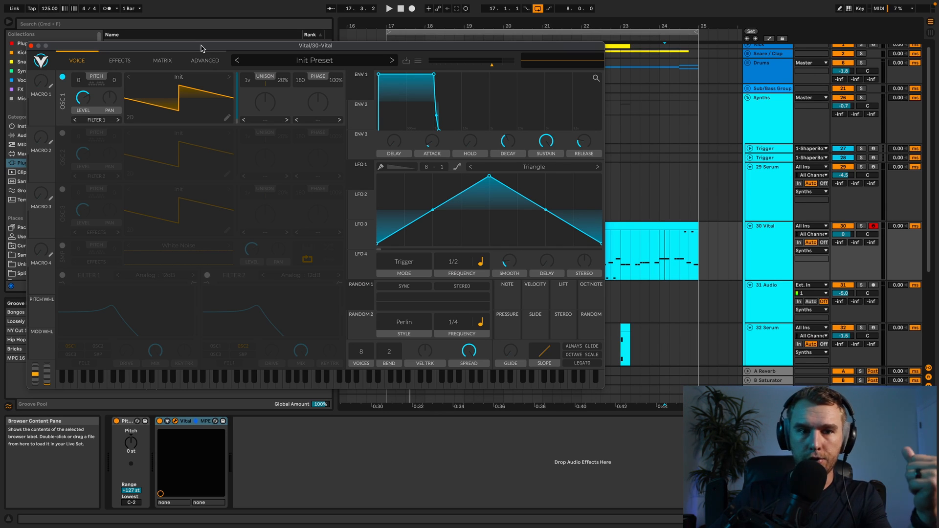
# Load the Analog_BD_Sin wavetable into oscillator 1 and set its phase randomization to 0%
pyautogui.moveTo(203, 47); pyautogui.dragTo(273, 63)
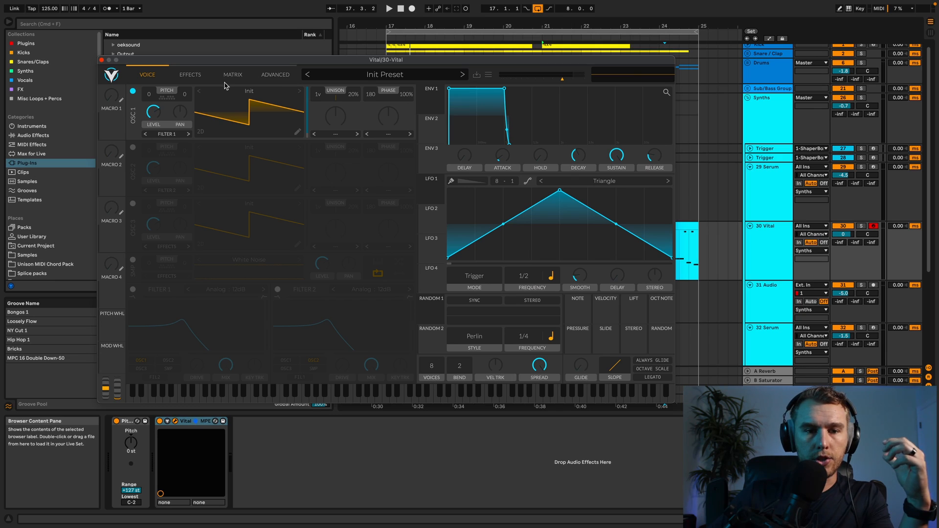
pyautogui.click(245, 91)
pyautogui.click(455, 101)
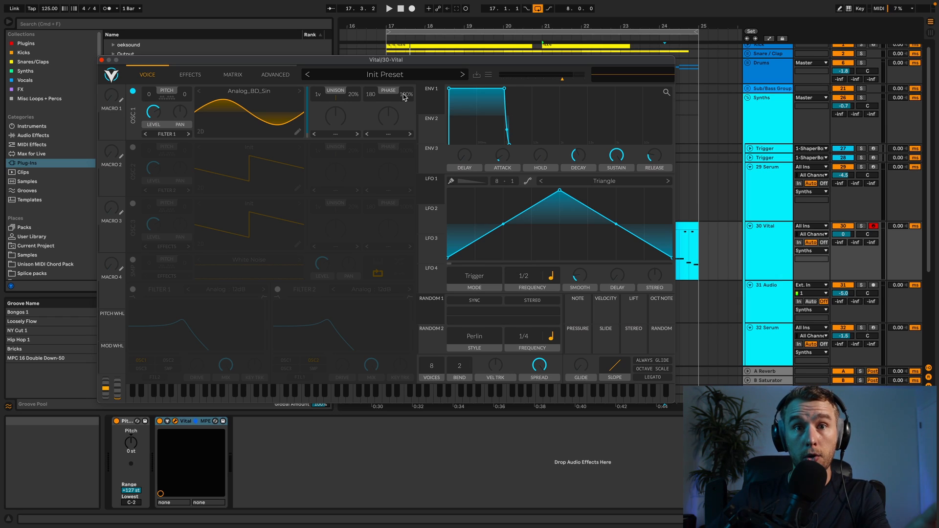
pyautogui.moveTo(402, 98); pyautogui.dragTo(405, 190)
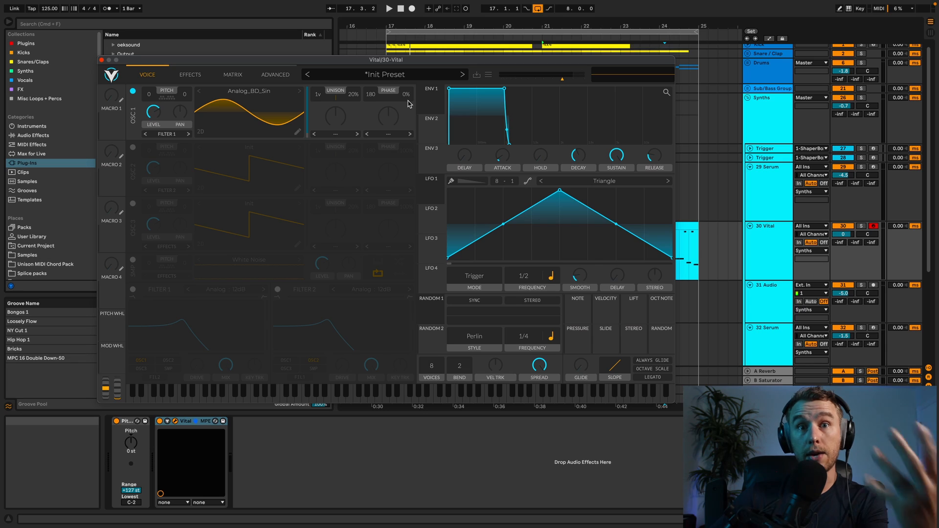
# Enable oscillator 2 with its phase randomization at 0% and its transpose at 12 semitones
pyautogui.click(133, 146)
pyautogui.moveTo(405, 153); pyautogui.dragTo(400, 312)
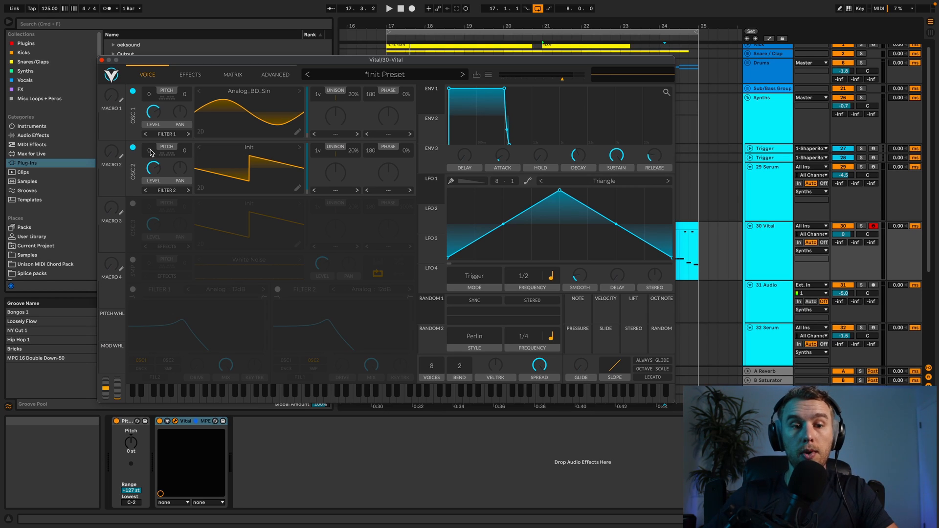
pyautogui.moveTo(150, 152); pyautogui.dragTo(151, 147)
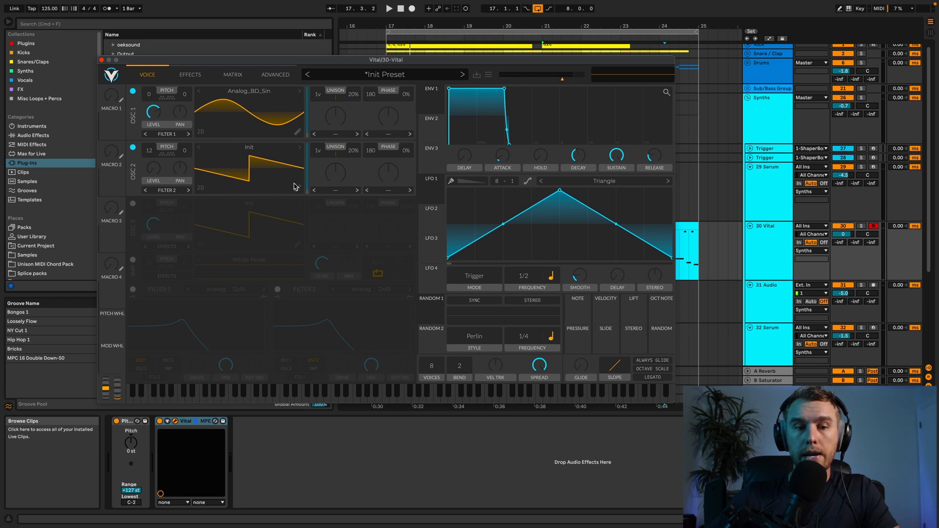
# Set oscillator 1's distortion type to FM from oscillator 2 and reduce the FM amount
pyautogui.click(390, 138)
pyautogui.click(394, 232)
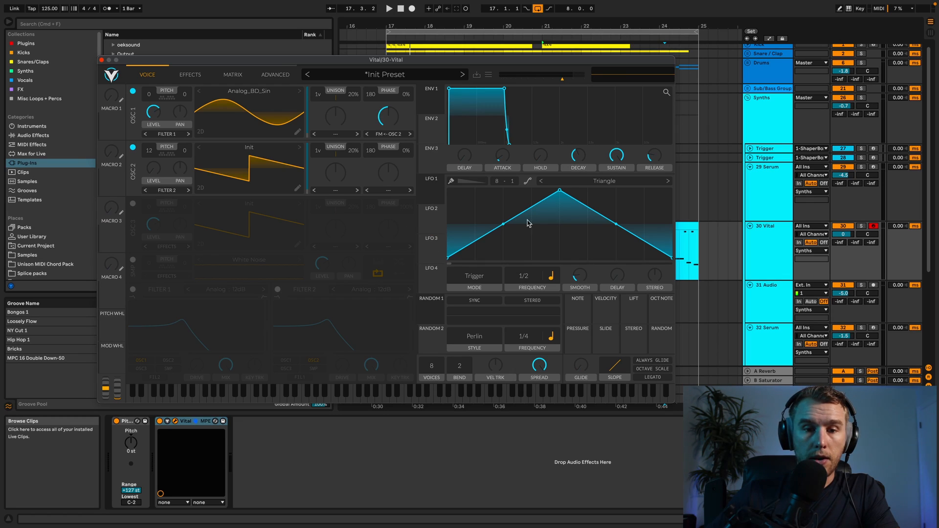
pyautogui.moveTo(389, 118); pyautogui.dragTo(386, 123)
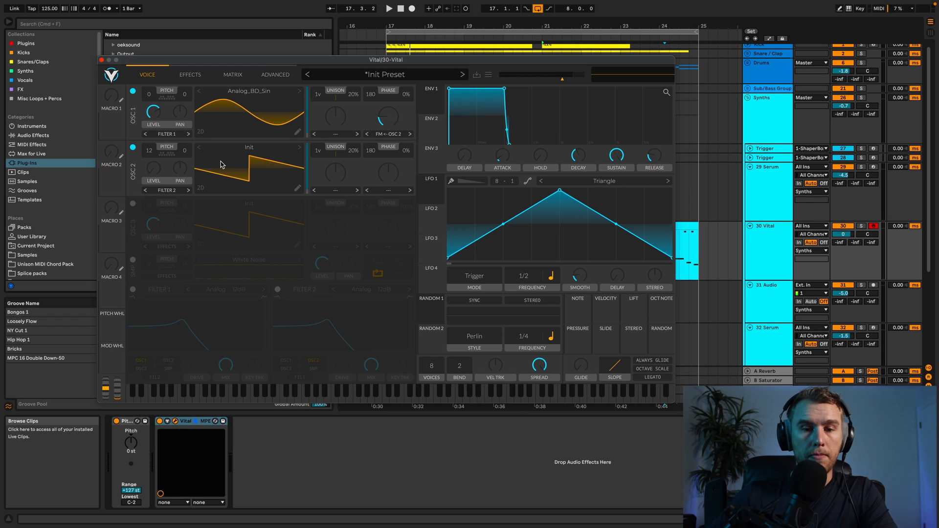
# Try the Dist C2 wavetable from the Digital folder on oscillator 2
pyautogui.click(255, 152)
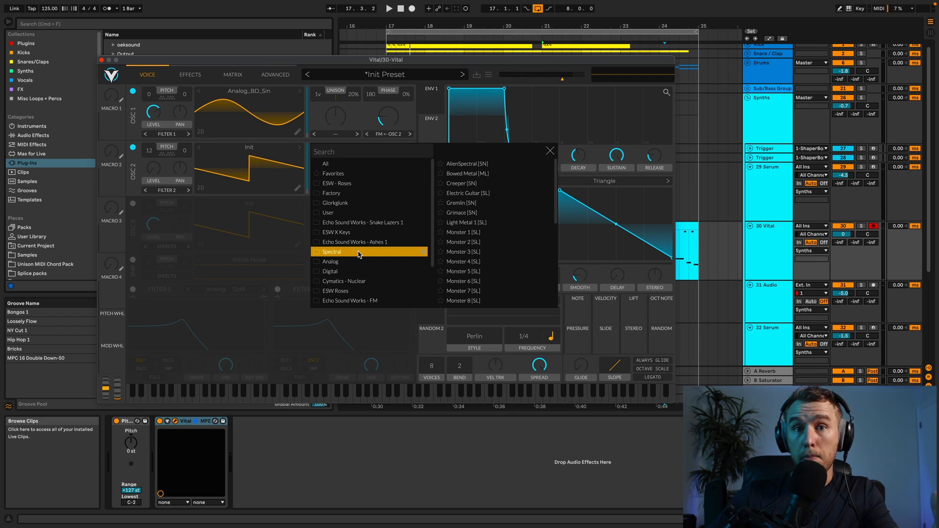
pyautogui.click(364, 272)
pyautogui.click(469, 242)
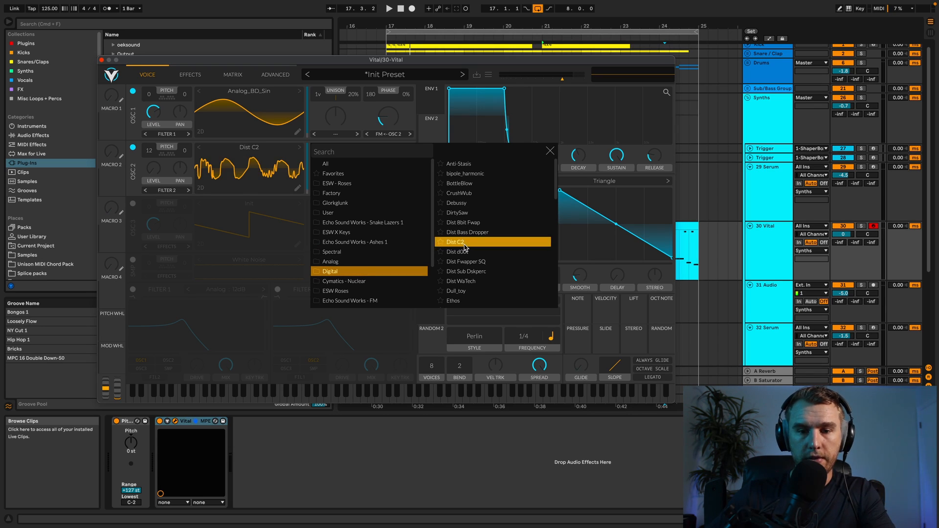
pyautogui.click(550, 153)
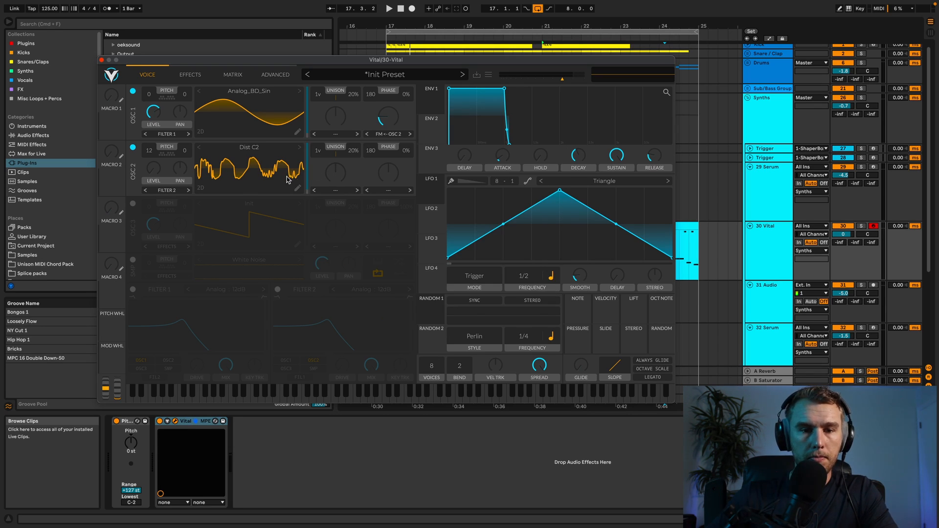
# Audition several Factory wavetables on oscillator 2 and load Post Modern Pulse
pyautogui.click(275, 148)
pyautogui.click(342, 193)
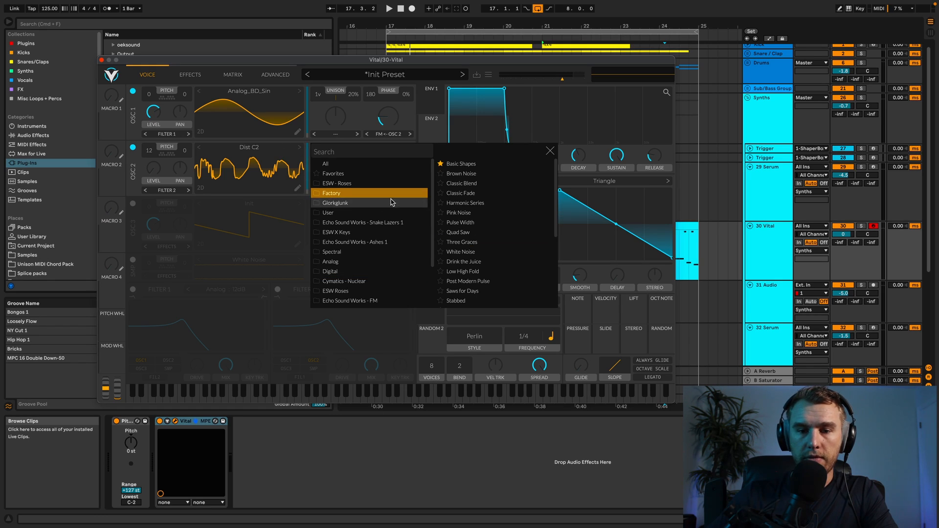
pyautogui.click(474, 222)
pyautogui.click(475, 242)
pyautogui.click(476, 261)
pyautogui.click(477, 252)
pyautogui.click(475, 271)
pyautogui.click(474, 281)
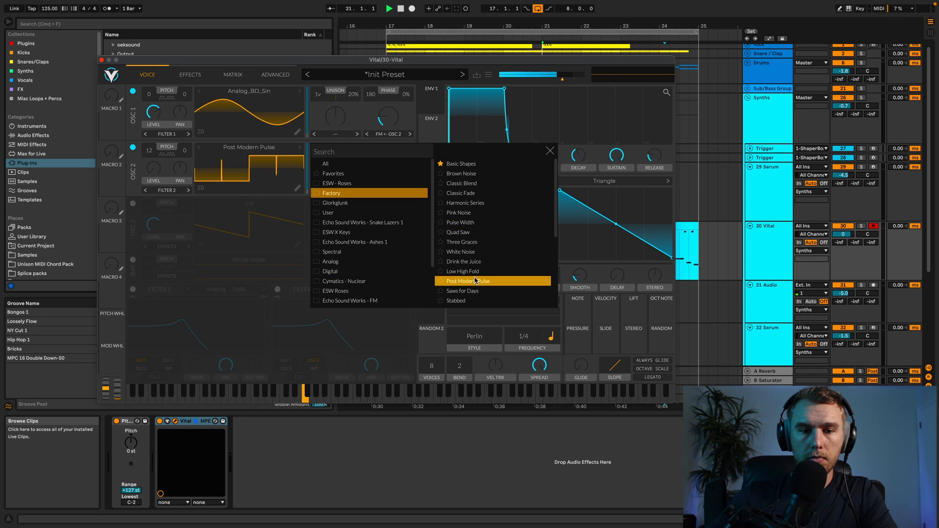
pyautogui.click(551, 152)
# Raise oscillator 1's FM amount slightly during playback and move oscillator 2's wavetable position to a multi-pulse square frame
pyautogui.moveTo(383, 124)
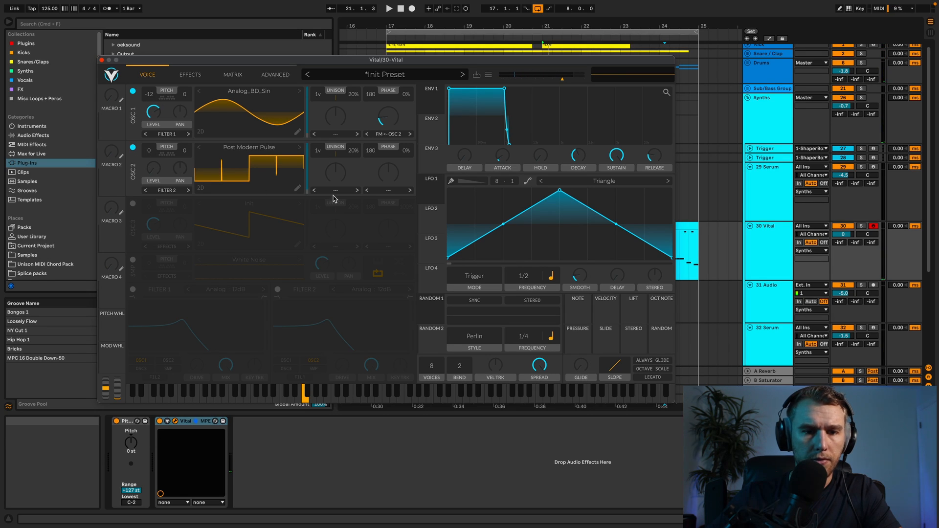
pyautogui.press('space')
pyautogui.moveTo(385, 124); pyautogui.dragTo(387, 121)
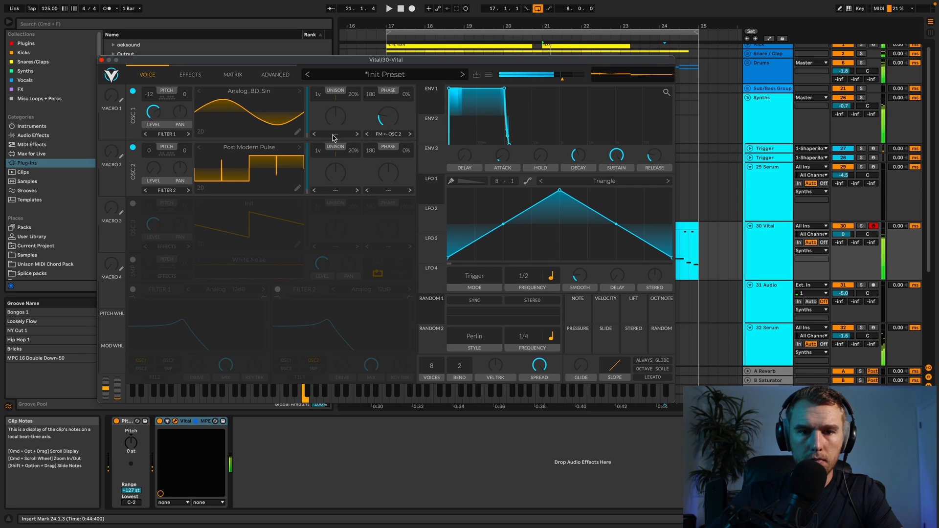
pyautogui.moveTo(309, 186)
pyautogui.mouseDown()
pyautogui.moveTo(308, 158)
pyautogui.moveTo(309, 171)
pyautogui.mouseUp()
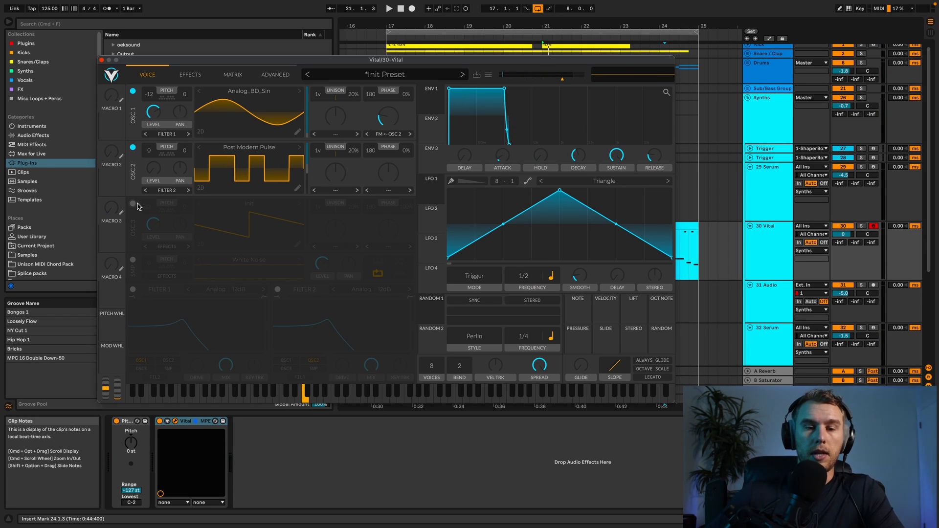
# Enable oscillator 3 and load the Analog_BD_Sin wavetable from Favorites into it
pyautogui.click(133, 204)
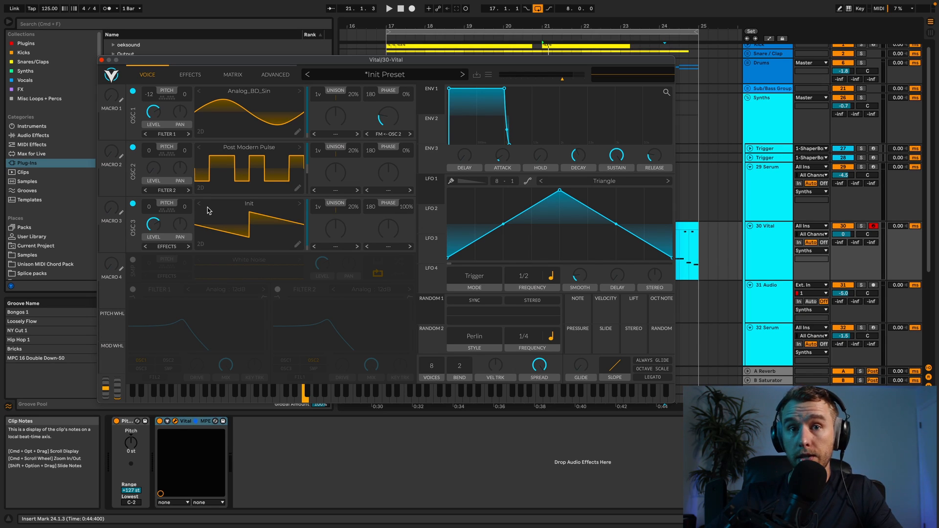
pyautogui.click(238, 201)
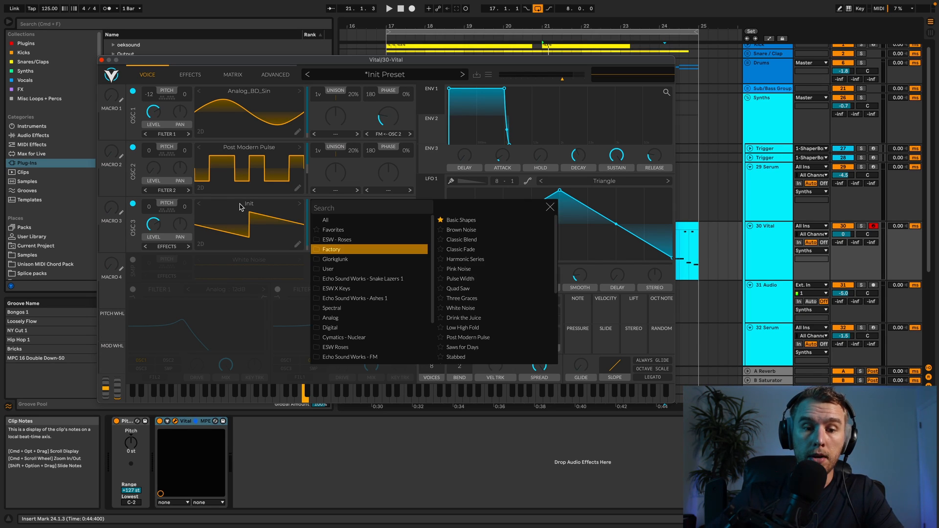
pyautogui.click(337, 230)
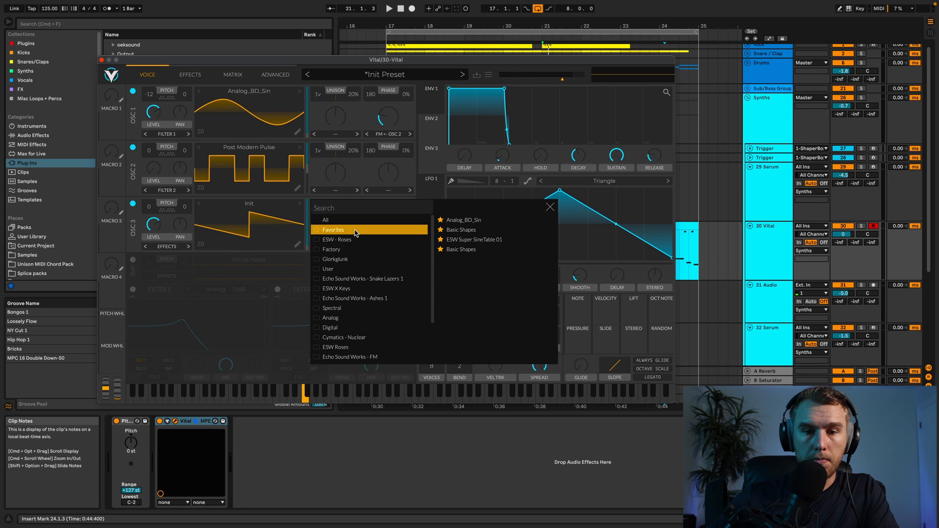
pyautogui.click(460, 220)
pyautogui.click(279, 220)
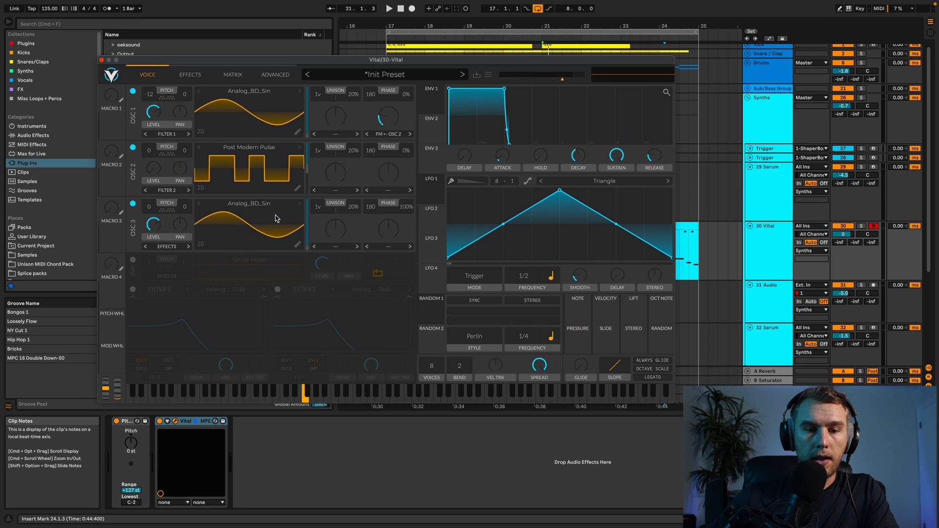
# Set oscillator 3's phase randomization to 0% and route it to Direct Out, auditioning the bassline
pyautogui.moveTo(409, 205); pyautogui.dragTo(408, 230)
pyautogui.click(156, 246)
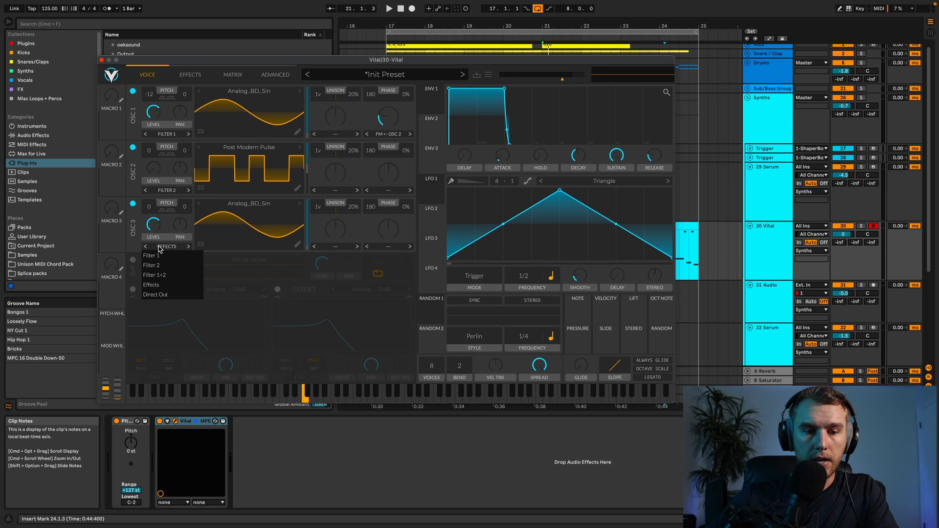
pyautogui.click(163, 294)
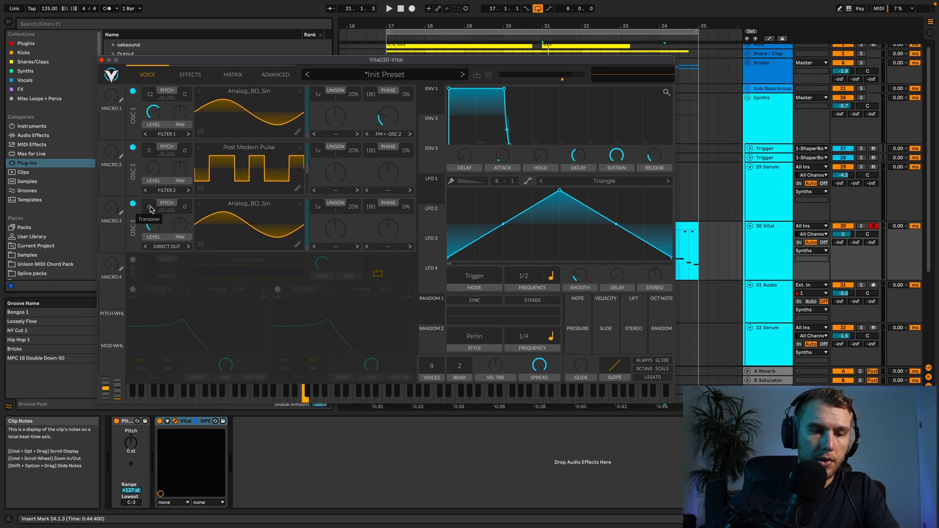
pyautogui.press('space')
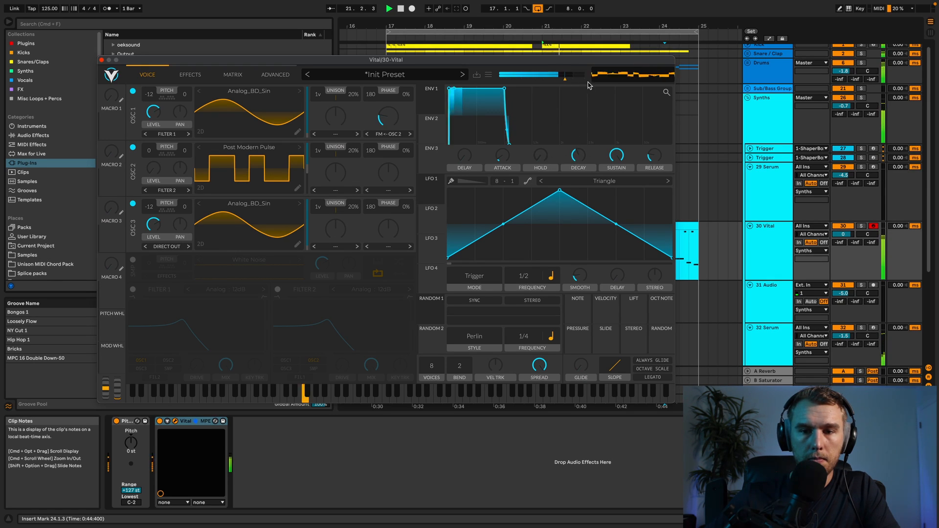
pyautogui.press('space')
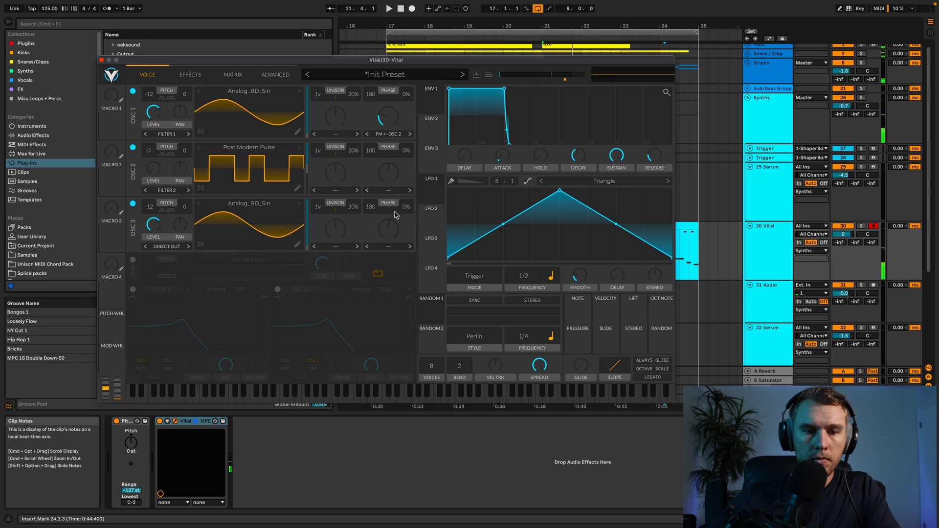
# Enable Filter 1 and lower its resonance to flatten the peak at the cutoff
pyautogui.click(132, 290)
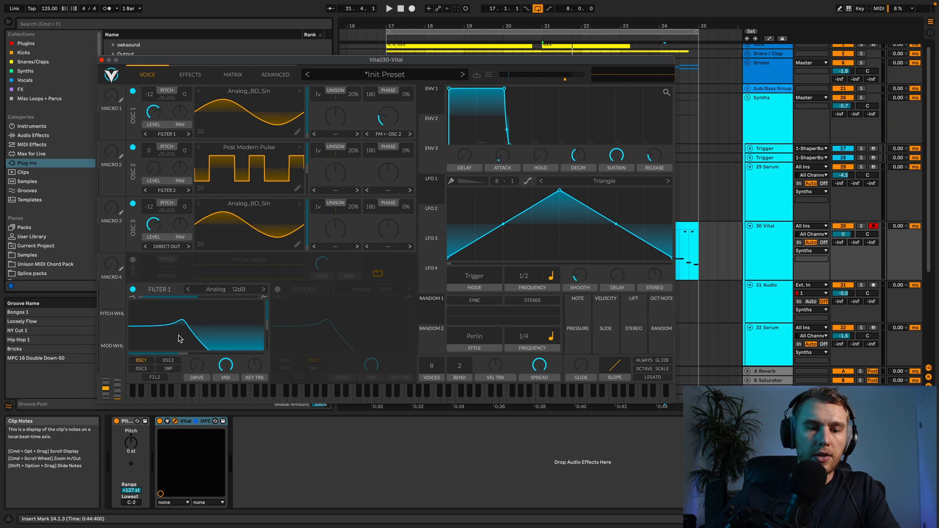
pyautogui.moveTo(268, 328); pyautogui.dragTo(268, 361)
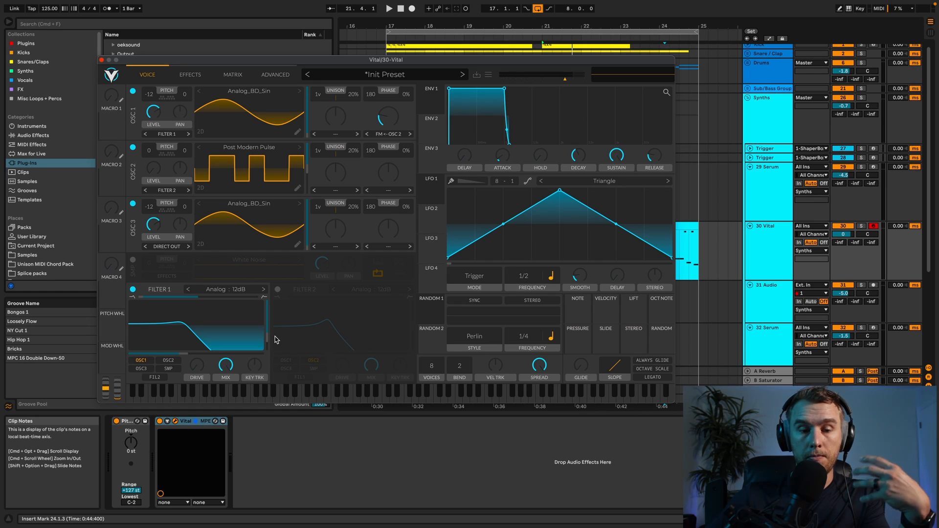
pyautogui.moveTo(267, 341); pyautogui.dragTo(268, 312)
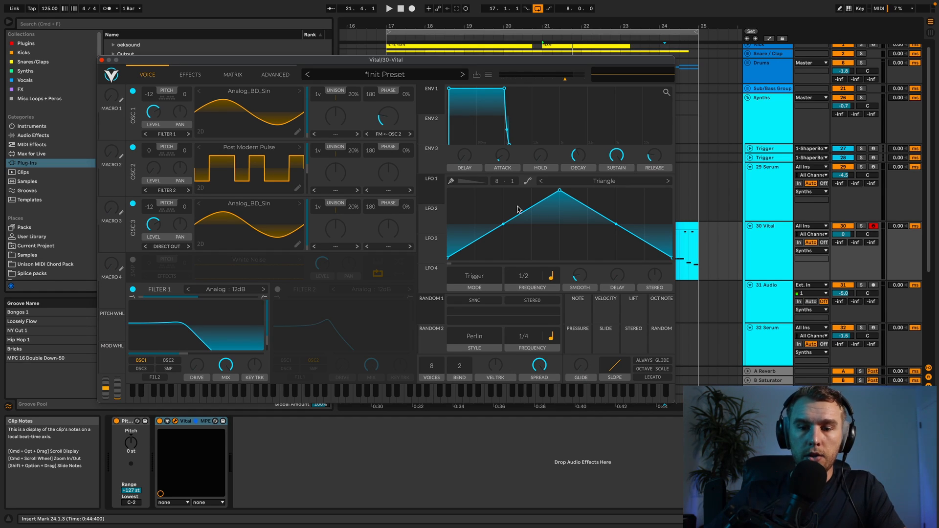
# Reshape LFO 1 from a triangle into a descending ramp and set its mode to Envelope
pyautogui.moveTo(559, 192); pyautogui.dragTo(437, 184)
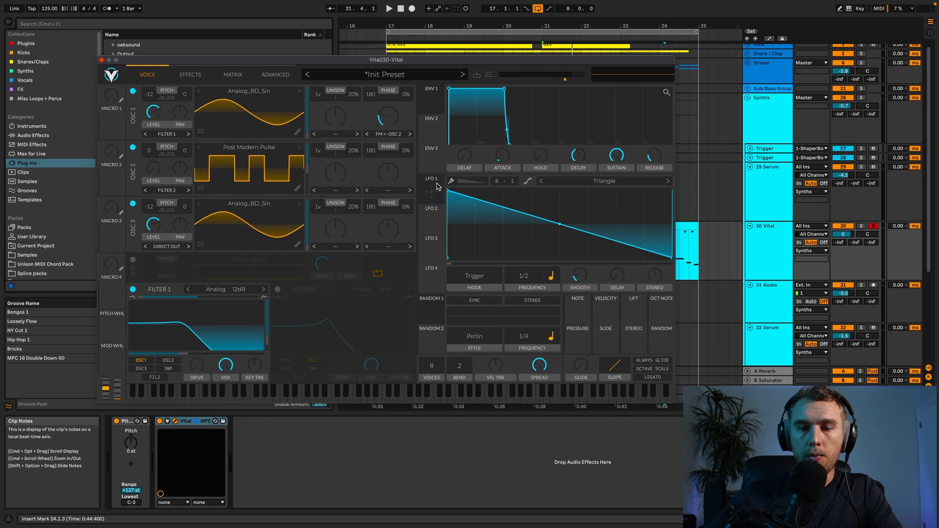
pyautogui.click(479, 290)
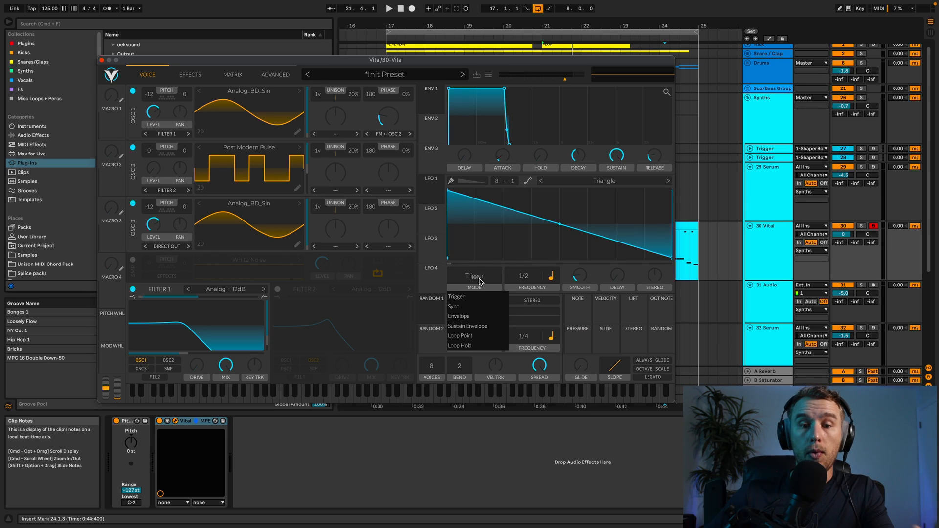
pyautogui.click(474, 316)
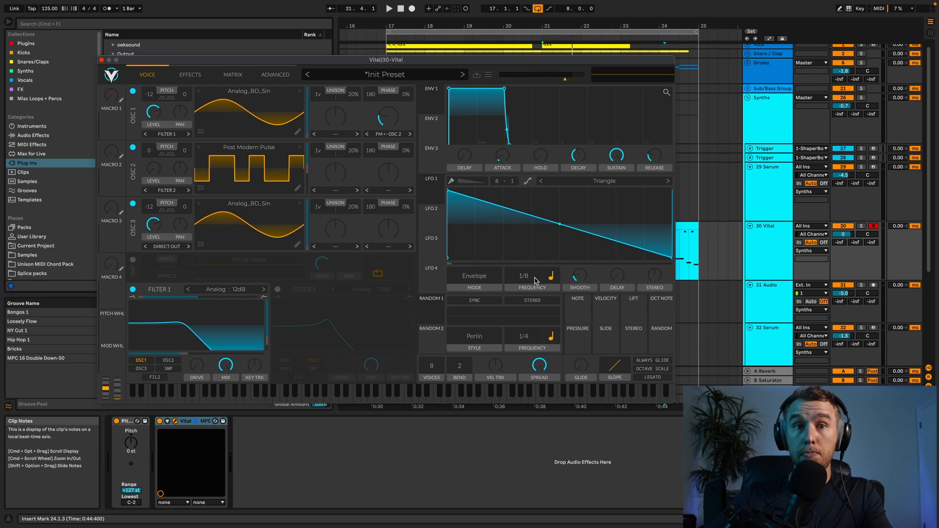
# Assign LFO 1 to Filter 1's cutoff and lower the cutoff to about 63 Hz during playback
pyautogui.moveTo(434, 195); pyautogui.dragTo(192, 349)
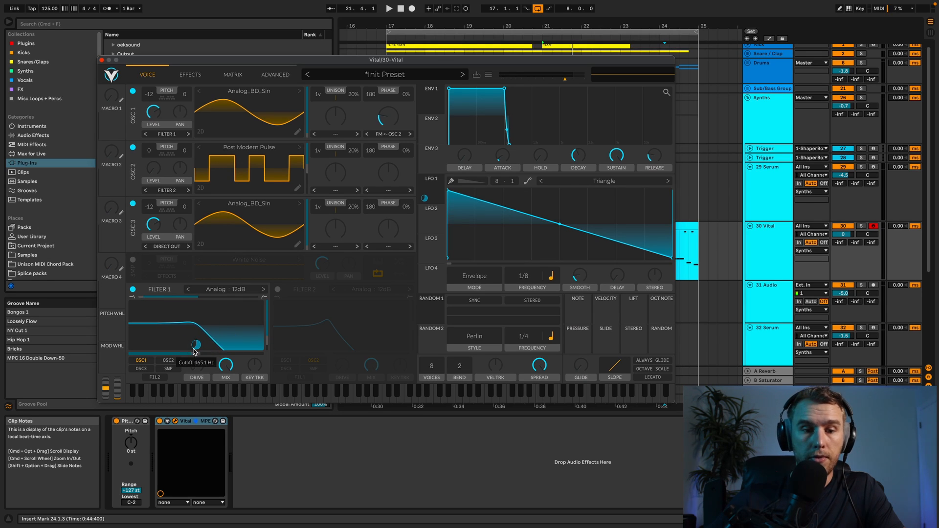
pyautogui.press('space')
pyautogui.moveTo(190, 354); pyautogui.dragTo(158, 354)
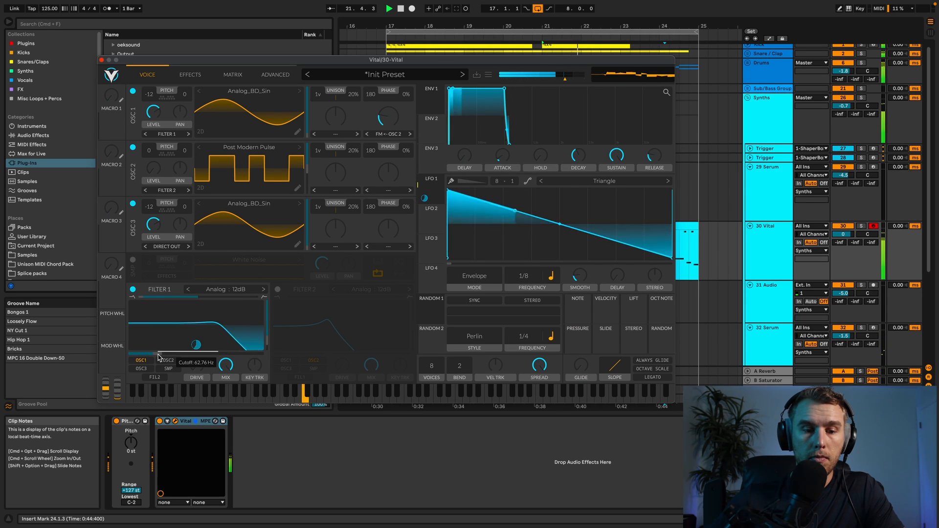
pyautogui.press('space')
# Switch Filter 1 to the Analog 24dB type and audition the modulated bassline
pyautogui.click(264, 290)
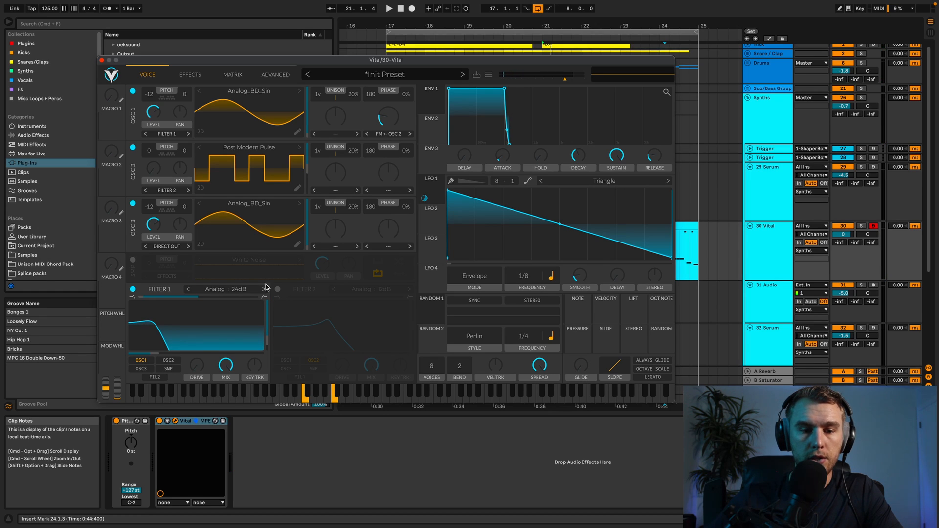
pyautogui.press('space')
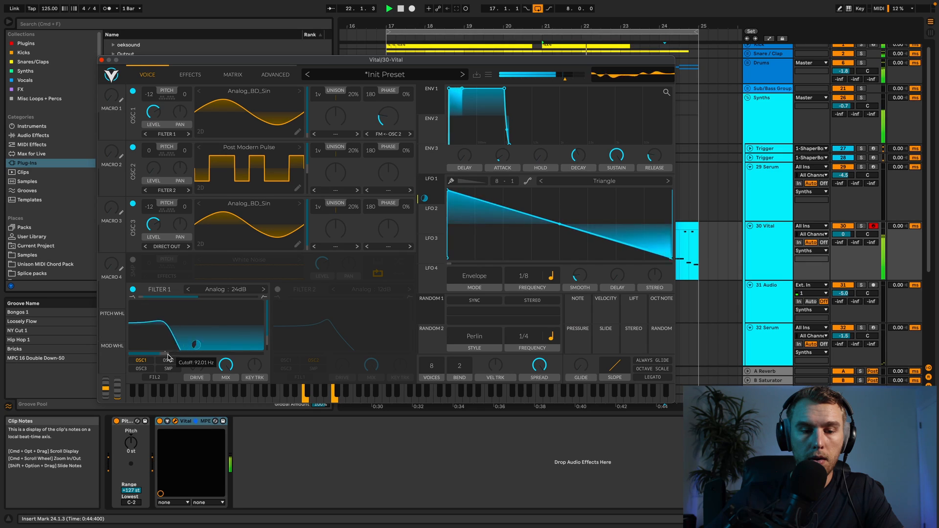
pyautogui.moveTo(195, 345)
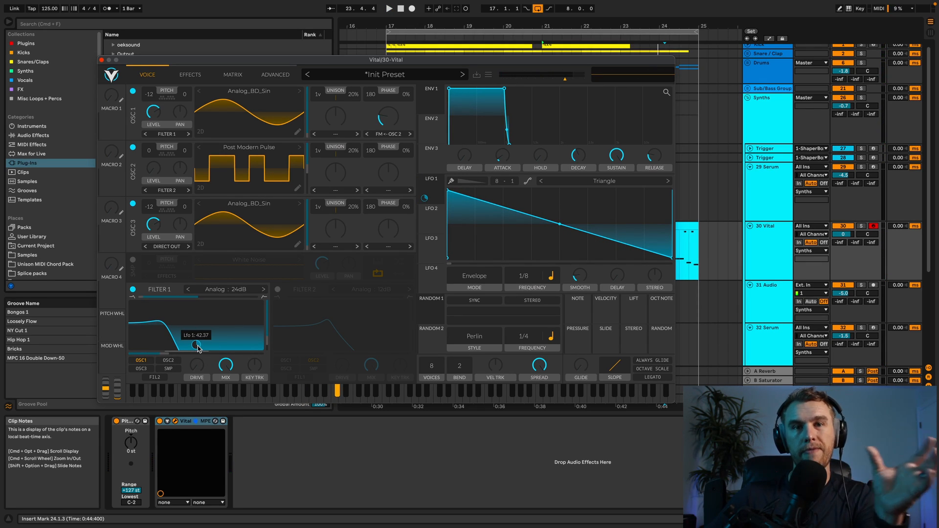
pyautogui.press('space')
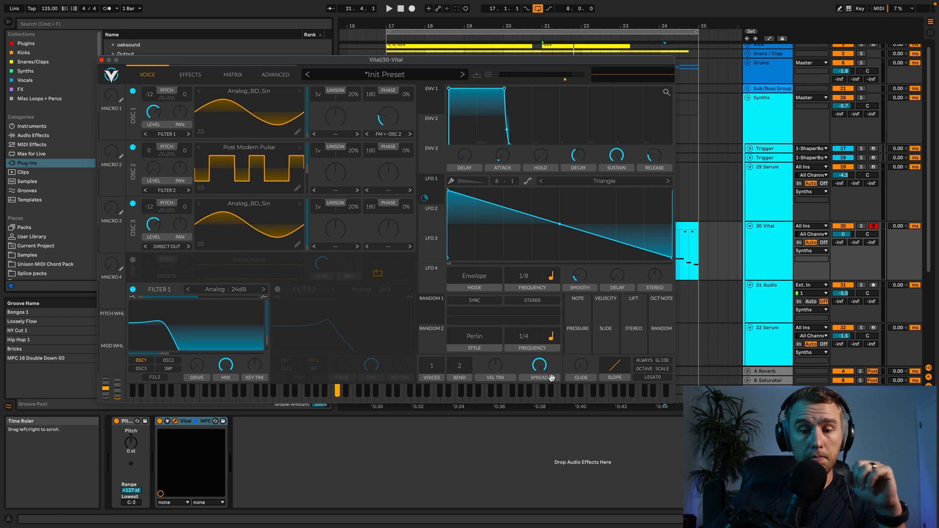
# Slightly lengthen Envelope 1's release, then enable Always Glide with about 0.015 seconds of glide and audition the bassline
pyautogui.moveTo(655, 161); pyautogui.dragTo(652, 156)
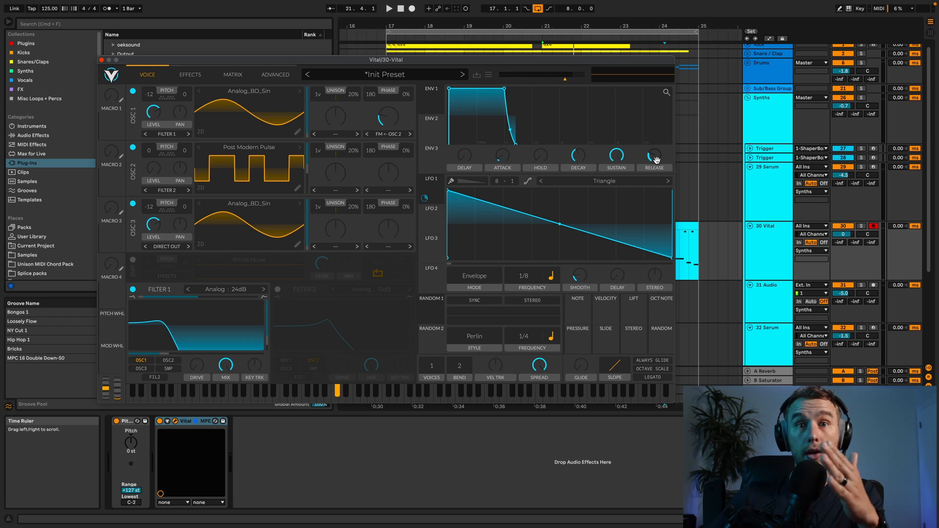
pyautogui.click(645, 362)
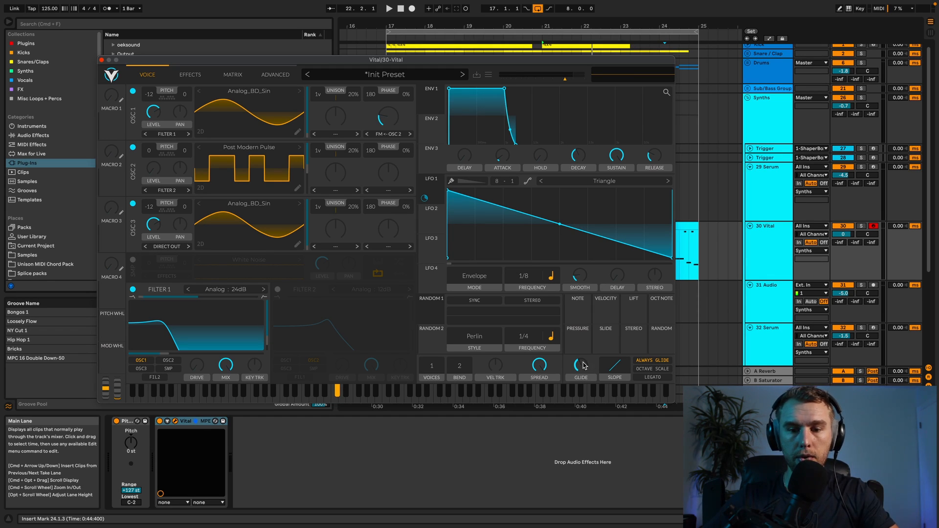
pyautogui.press('space')
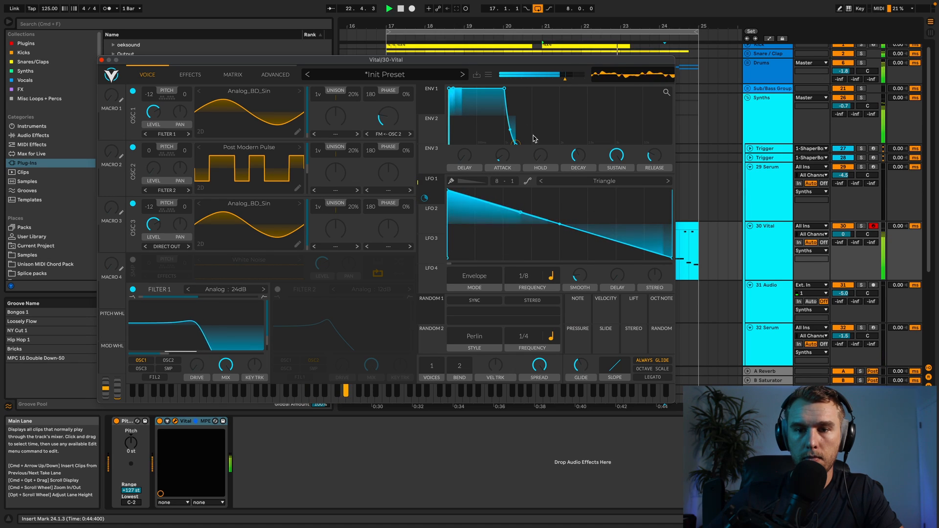
pyautogui.moveTo(581, 370)
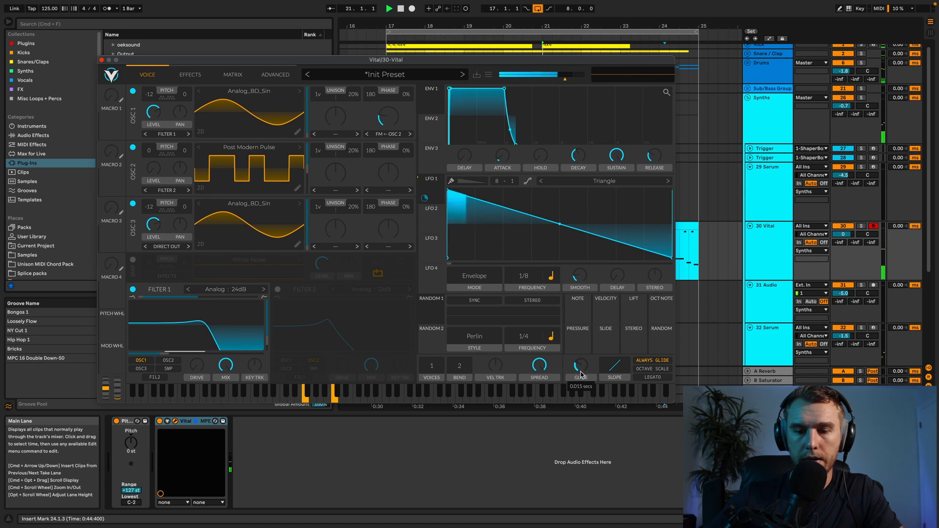
# Enable Vital's Distortion effect as Soft Clip and set its drive to about 6.4 dB during playback
pyautogui.click(190, 75)
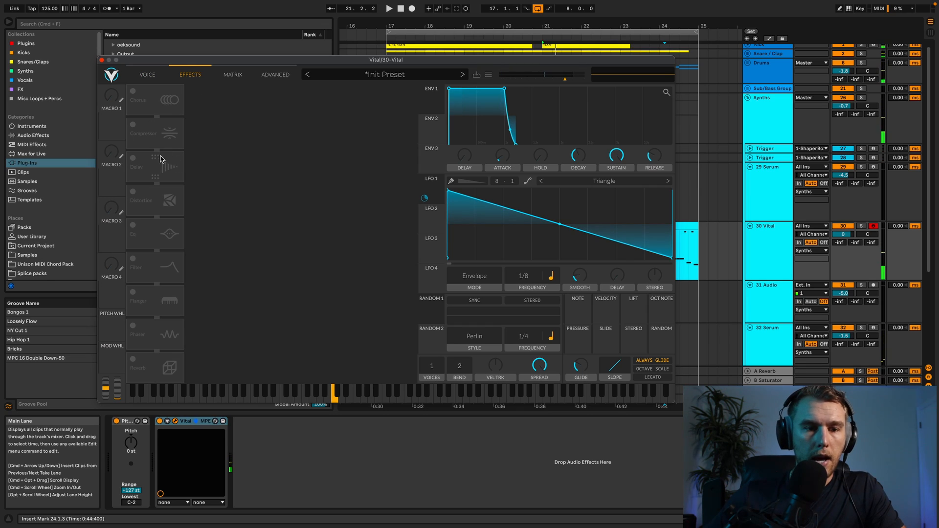
pyautogui.click(139, 195)
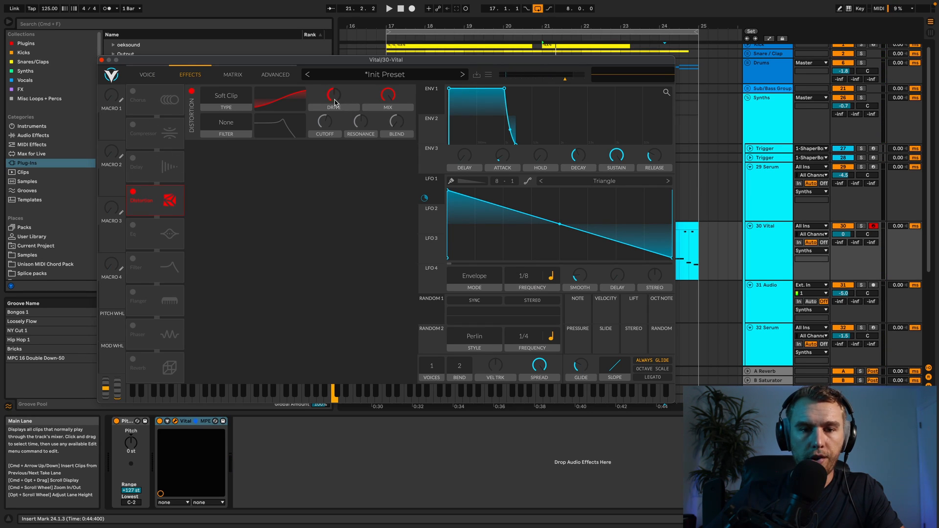
pyautogui.press('space')
pyautogui.moveTo(338, 105); pyautogui.dragTo(331, 95)
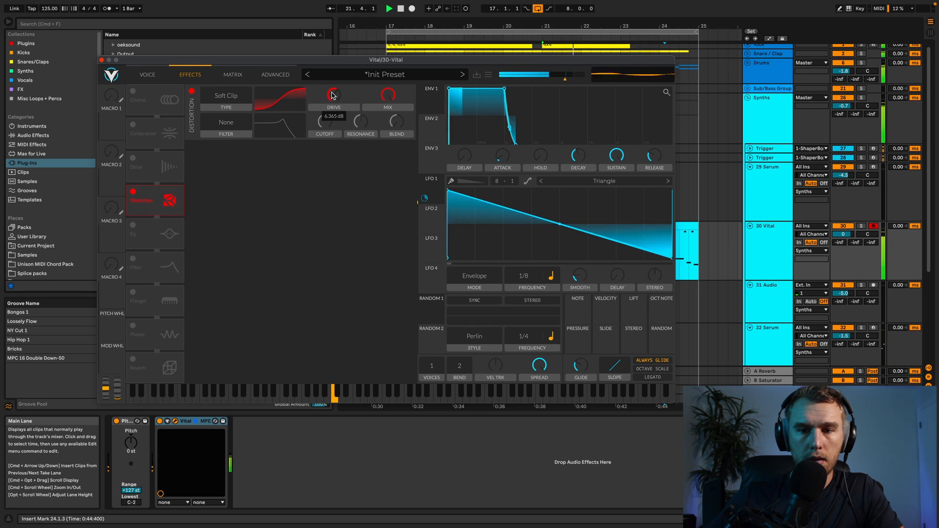
# Add a Single Band compressor with the mix at about 0.585, place it after the distortion and audition the result
pyautogui.click(132, 125)
pyautogui.press('space')
pyautogui.click(223, 96)
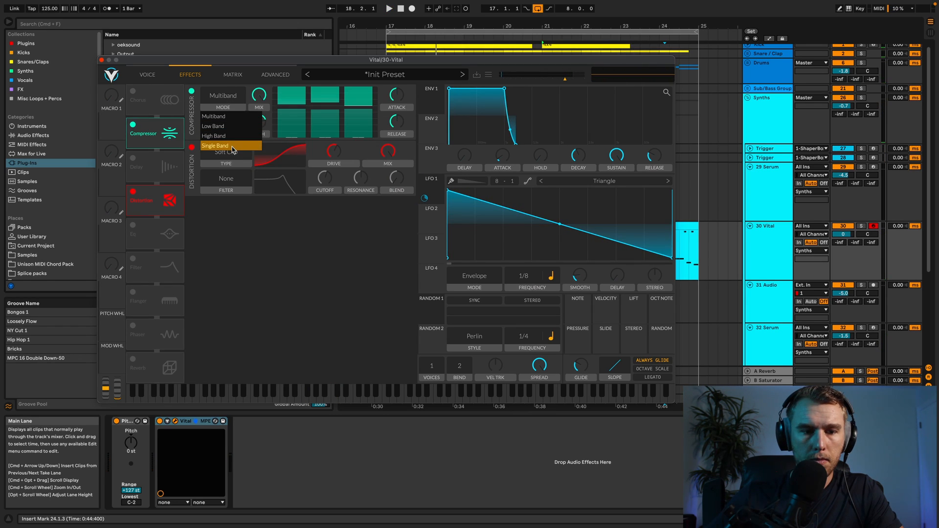
pyautogui.click(232, 147)
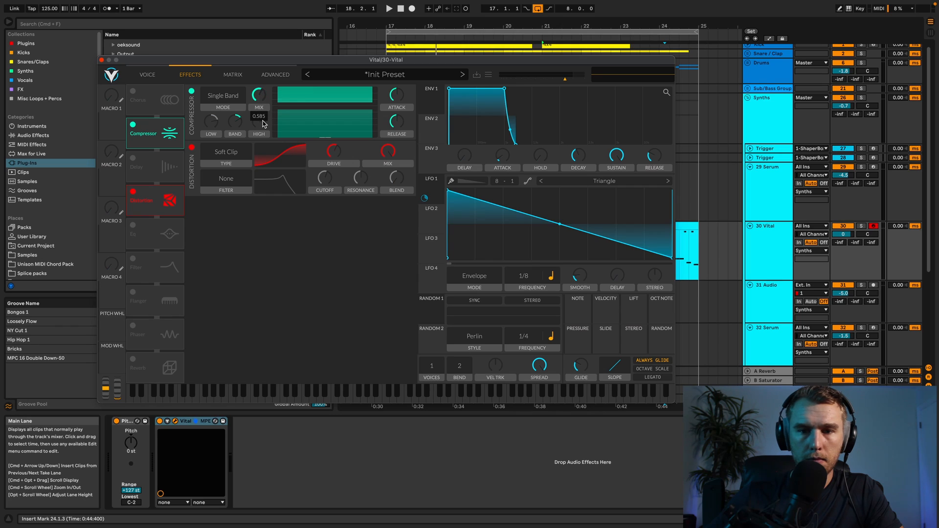
pyautogui.press('space')
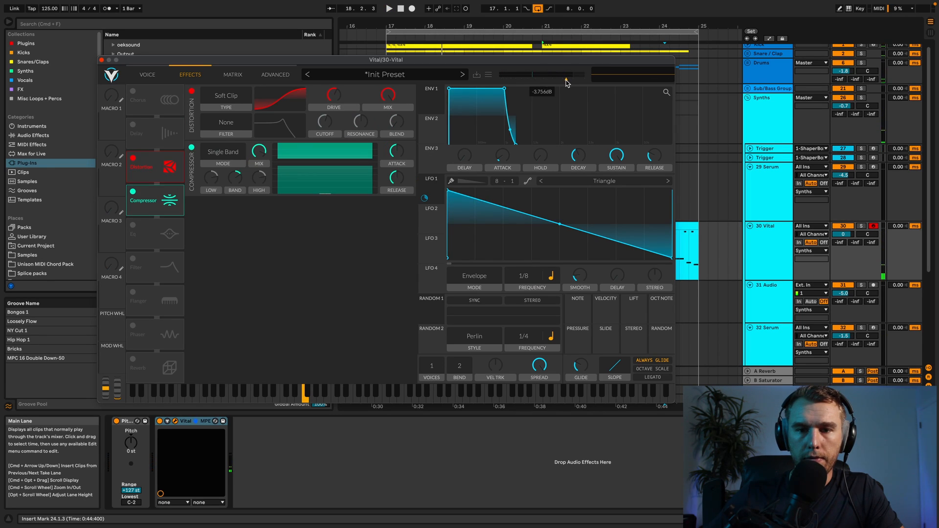
pyautogui.press('space')
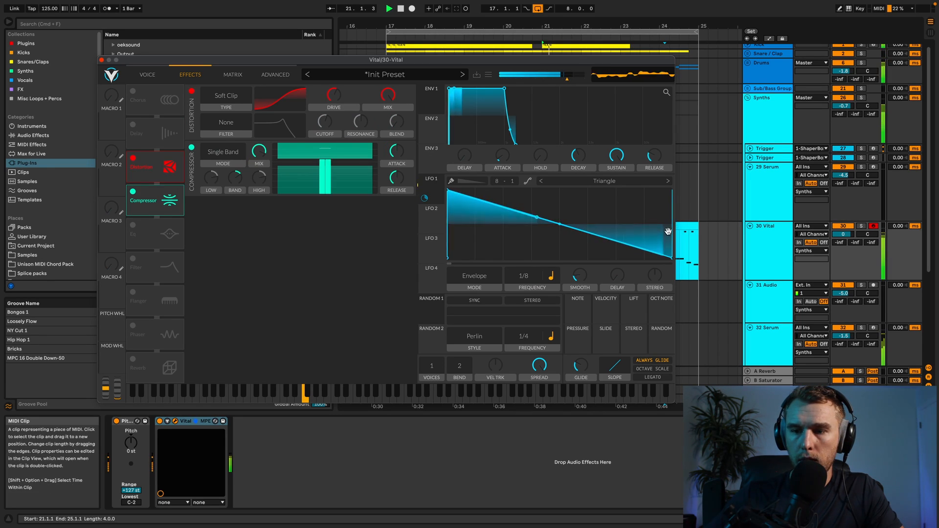
# Add a Saturator after Vital on the bass track and enable its DC filter and Soft Clip
pyautogui.click(101, 60)
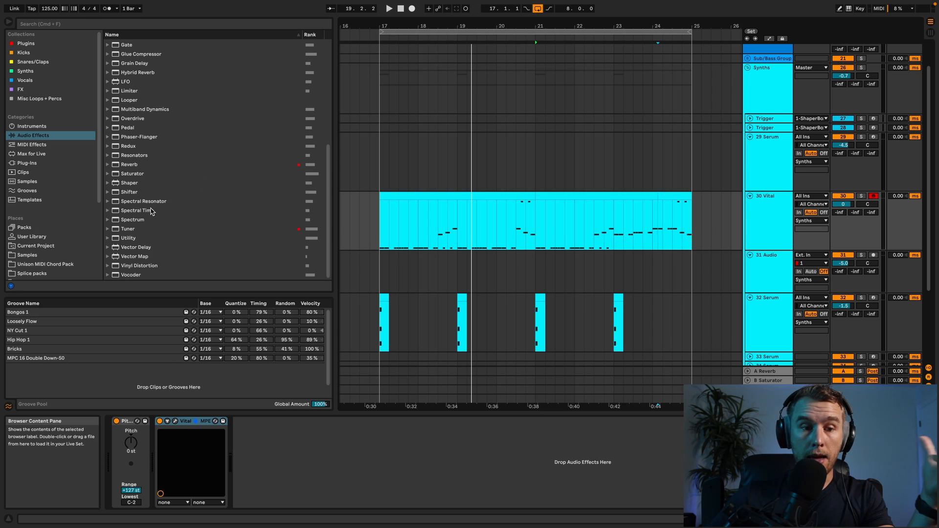
pyautogui.click(144, 174)
pyautogui.press('Return')
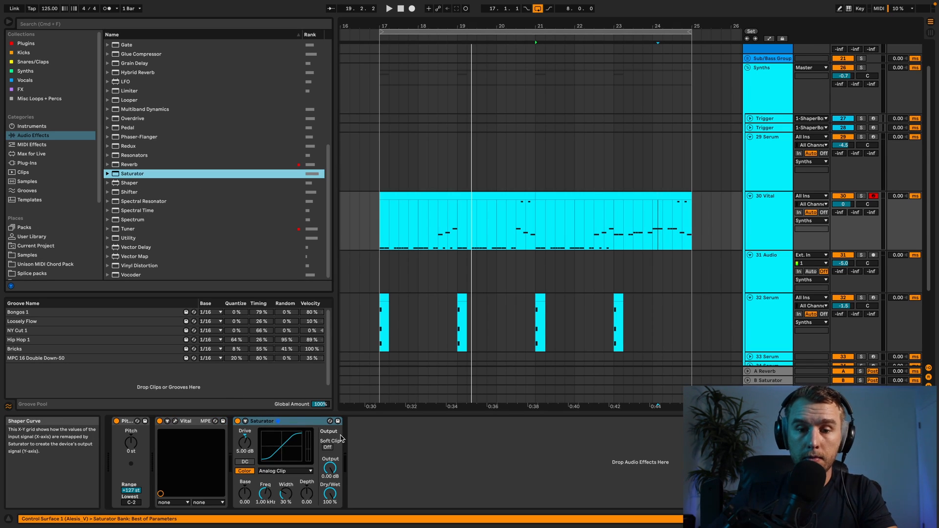
pyautogui.press('space')
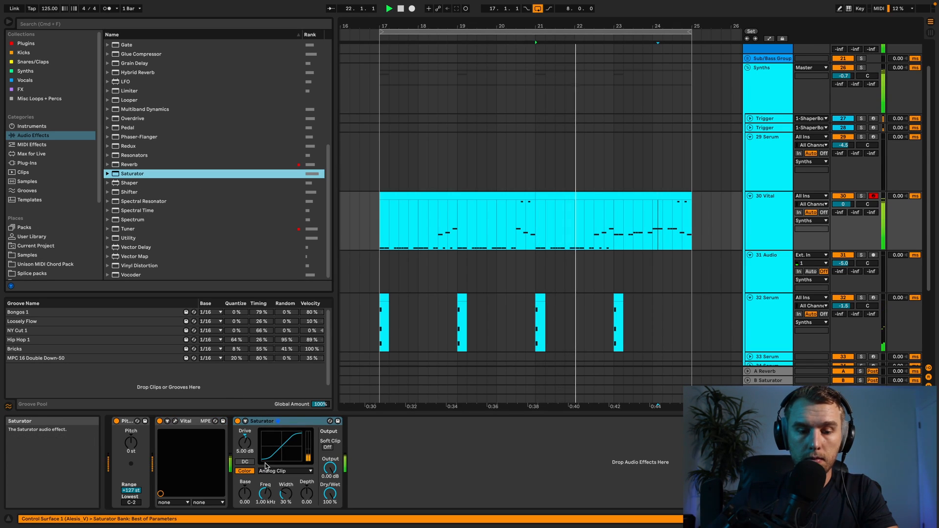
pyautogui.click(245, 462)
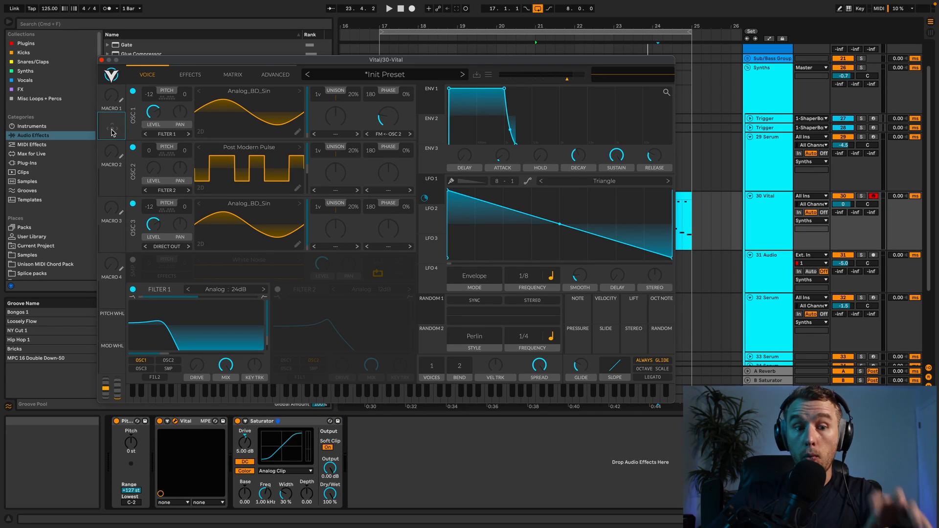
# Assign Macro 1 to Filter 1's cutoff in Vital and nudge the macro to expose it for automation
pyautogui.moveTo(112, 132); pyautogui.dragTo(168, 353)
pyautogui.moveTo(109, 102)
pyautogui.mouseDown()
pyautogui.moveTo(108, 77)
pyautogui.moveTo(109, 95)
pyautogui.mouseUp()
pyautogui.click(101, 60)
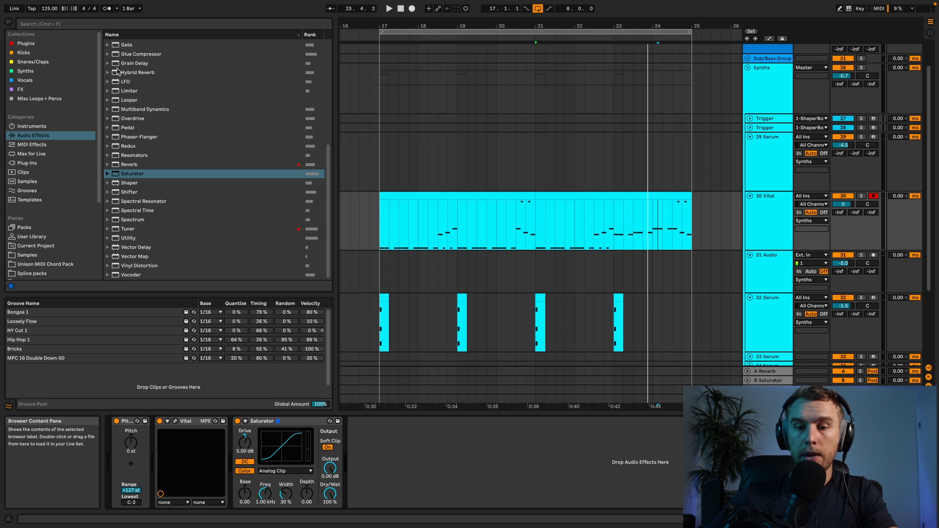
# Draw a Macro 1 automation ramp on the Vital track rising from bar 23 to about 0.74 at the clip's end
pyautogui.press('a')
pyautogui.click(615, 249)
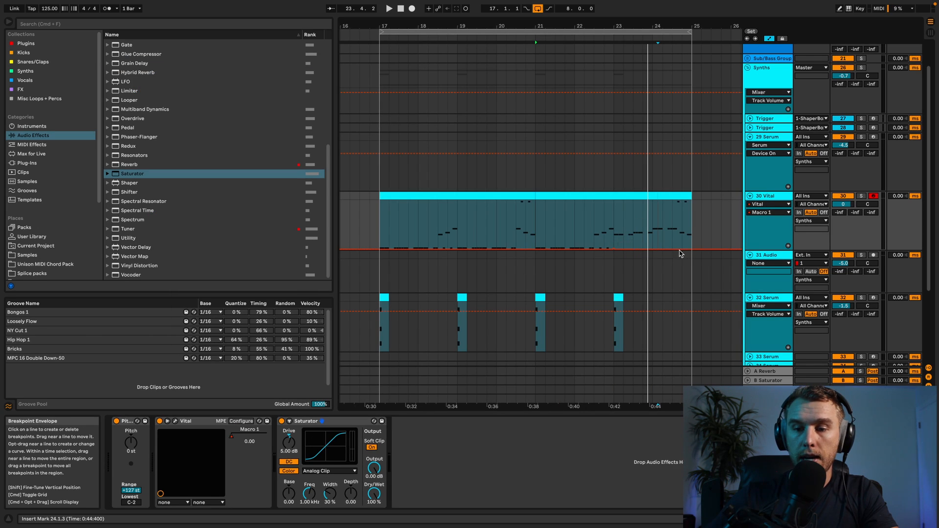
pyautogui.moveTo(692, 249); pyautogui.dragTo(692, 249)
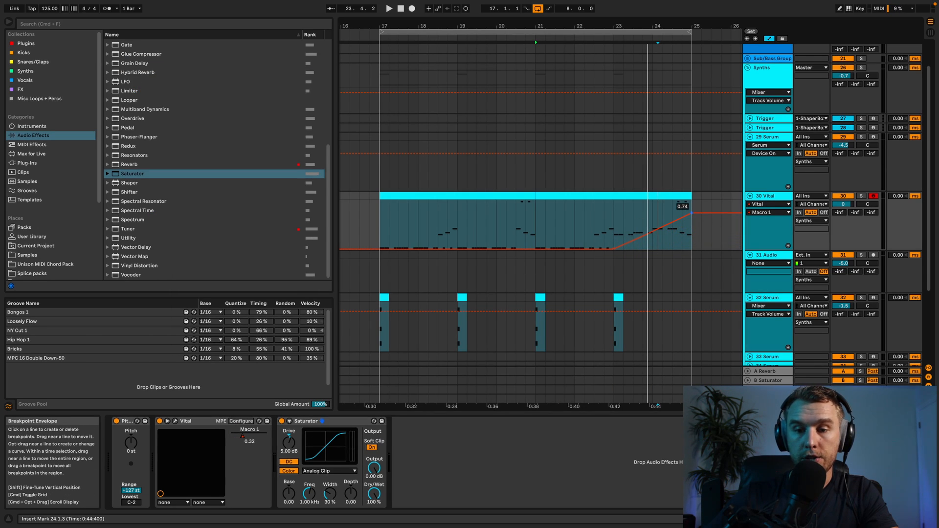
# Raise the end point of the Macro 1 ramp above 0.80 and play the bassline from just before bar 22
pyautogui.click(604, 220)
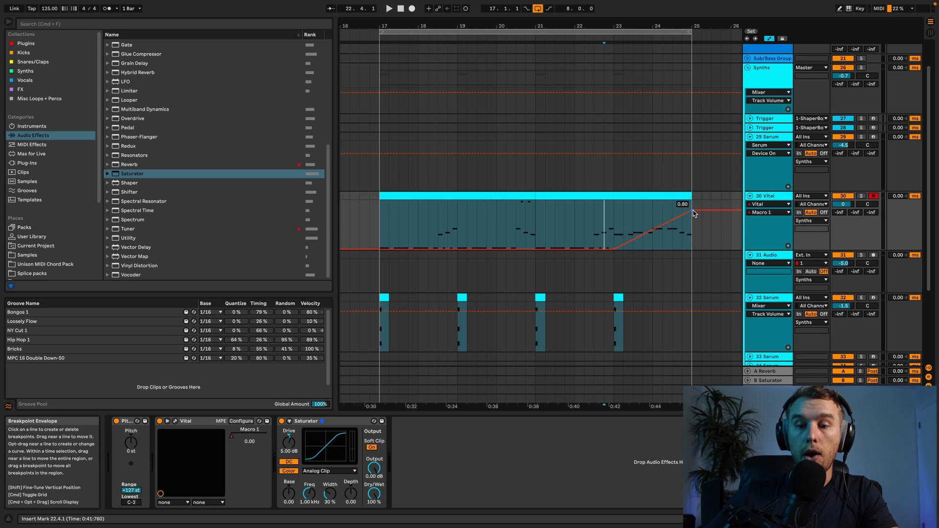
pyautogui.moveTo(691, 209); pyautogui.dragTo(692, 205)
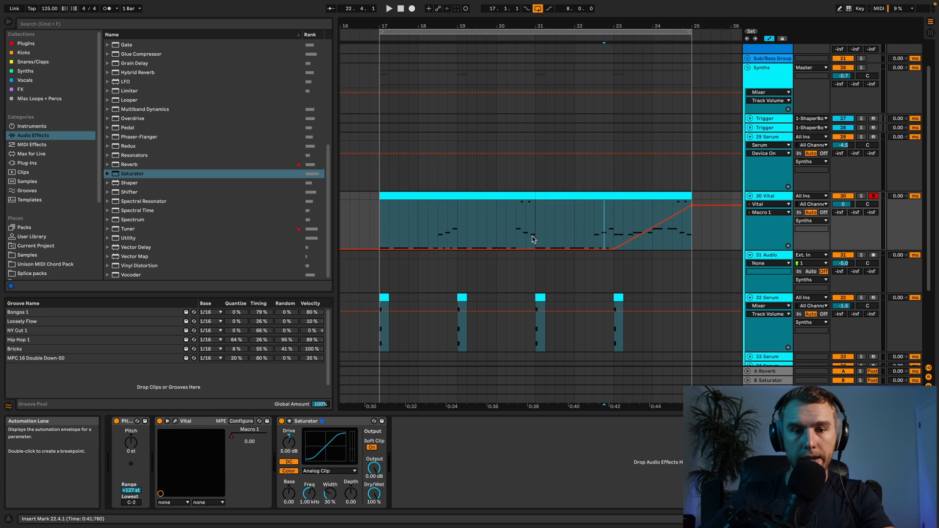
pyautogui.click(570, 226)
pyautogui.press('space')
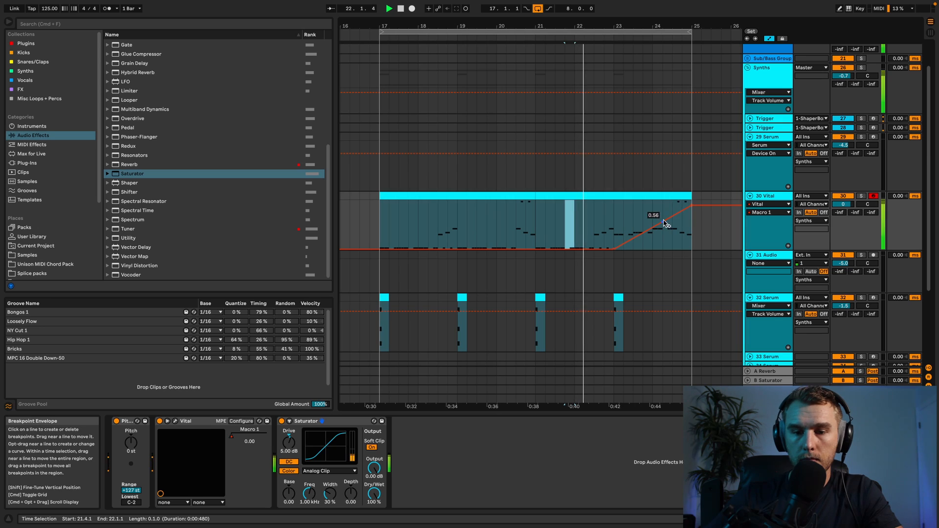